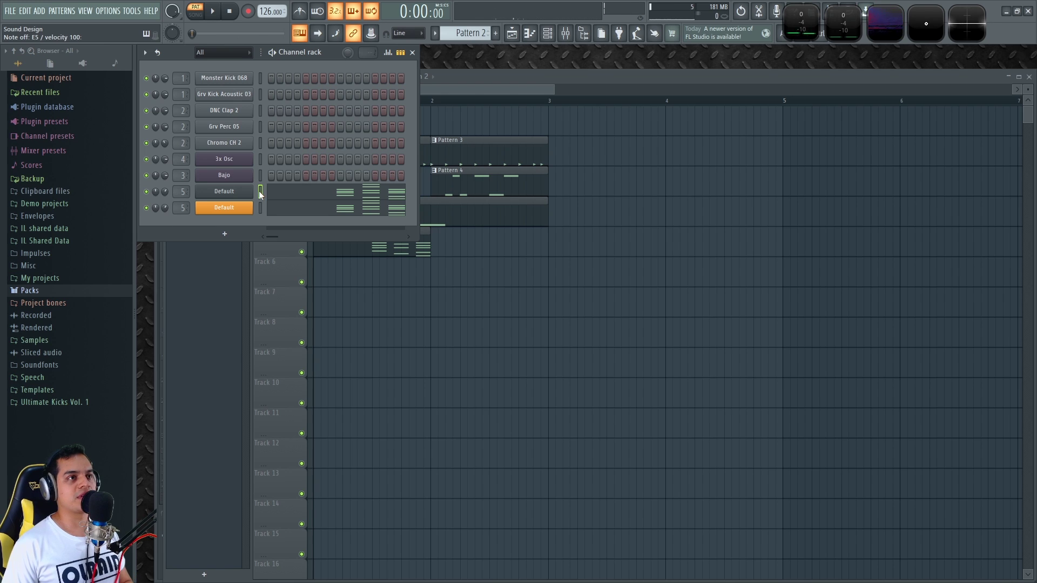
- Sound a test note and play Pattern 2 on its own to hear the chord sound
{"action": "key", "text": "n"}
{"action": "key", "text": "space"}
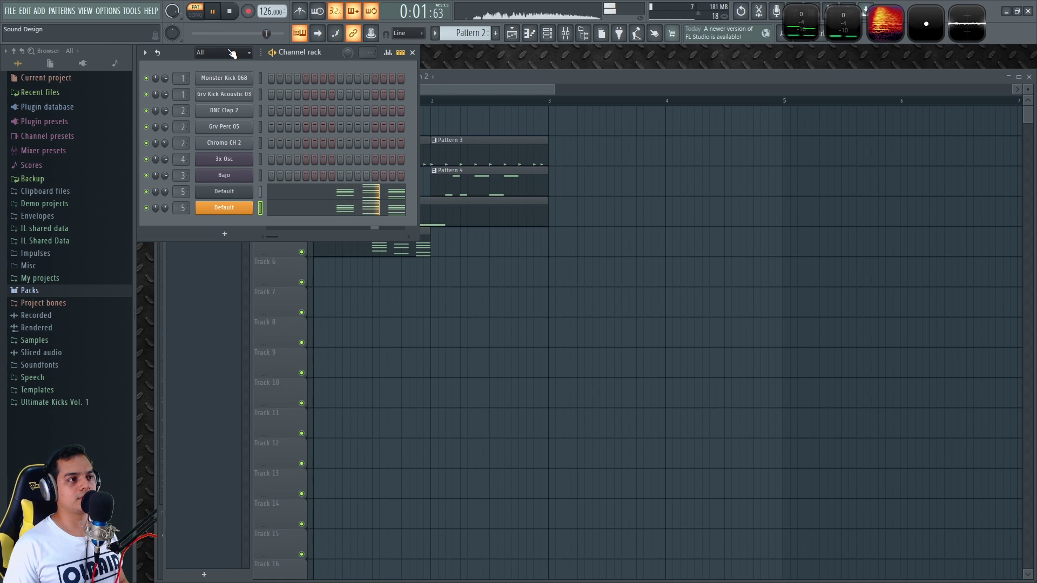
{"action": "key", "text": "space"}
- Switch playback to song mode and play the full arrangement in the playlist
{"action": "key", "text": "l"}
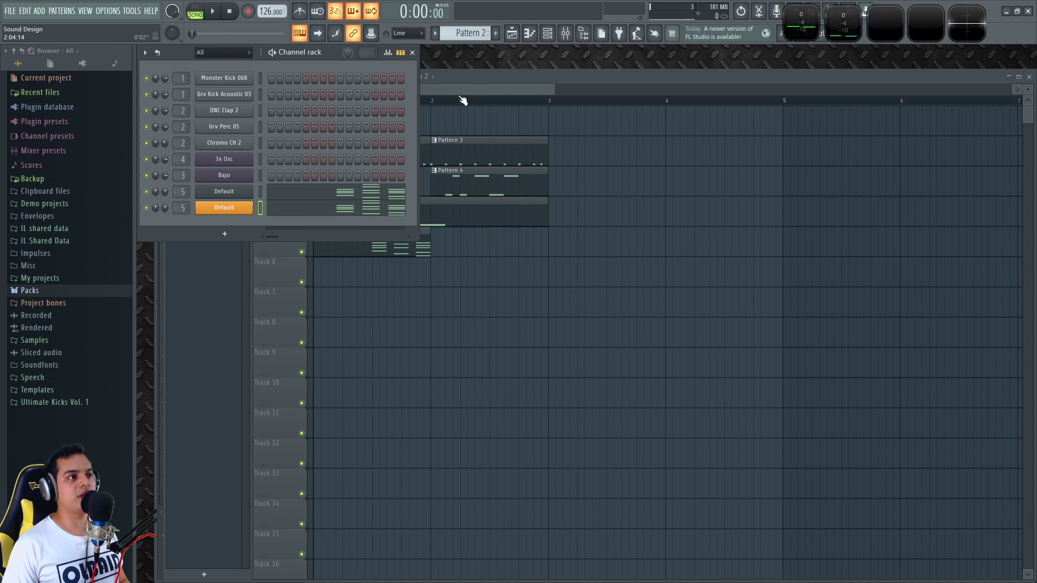
{"action": "left_click", "coordinate": [477, 81]}
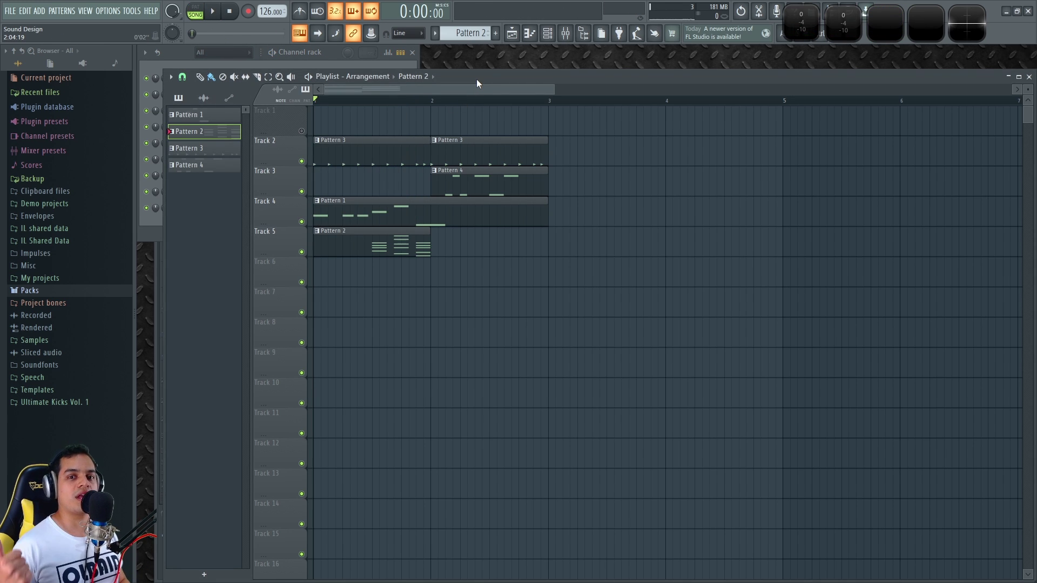
{"action": "key", "text": "space"}
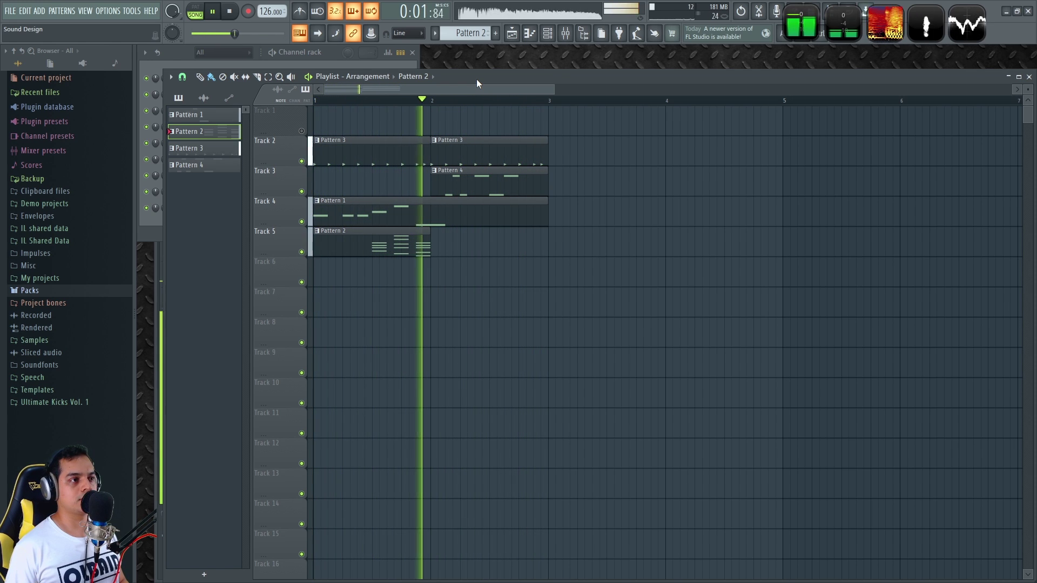
{"action": "key", "text": "space"}
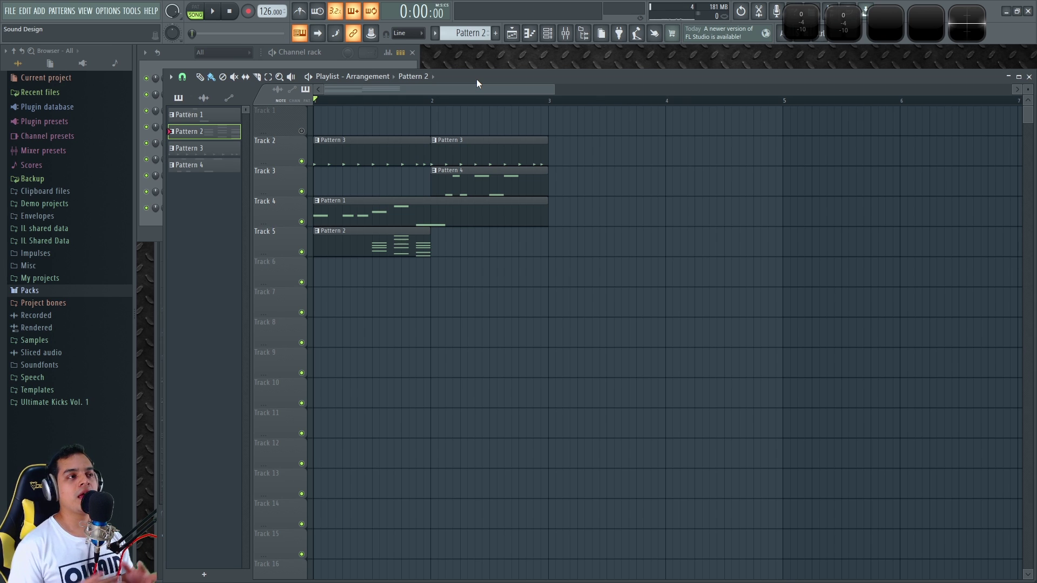
{"action": "scroll", "coordinate": [376, 113], "scroll_direction": "up", "scroll_amount": 2}
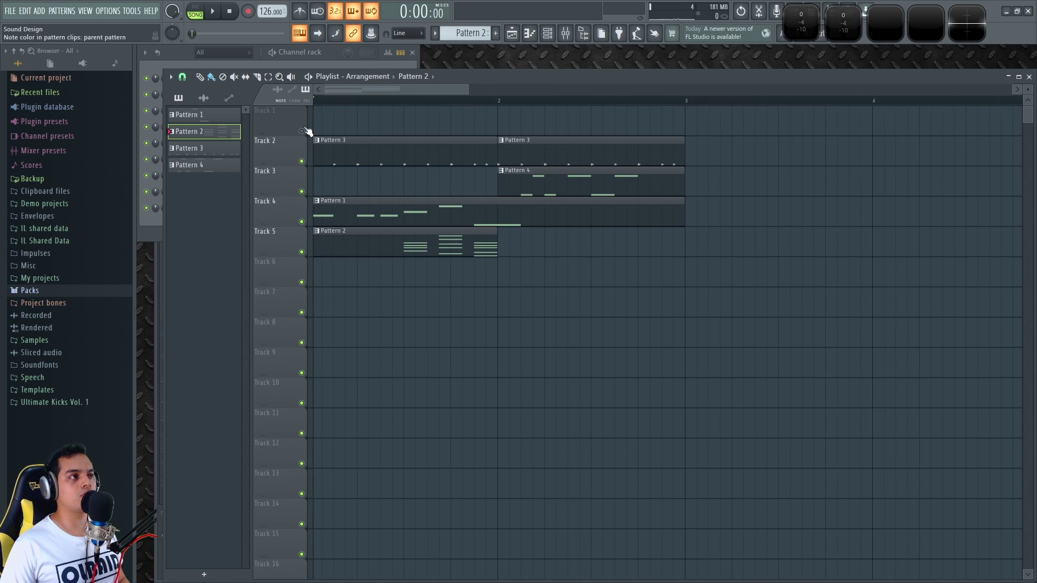
- Open the upper Default channel's 3x Osc and examine its volume envelope settings, moving the plugin window clear of the channel rack
{"action": "left_click", "coordinate": [339, 62]}
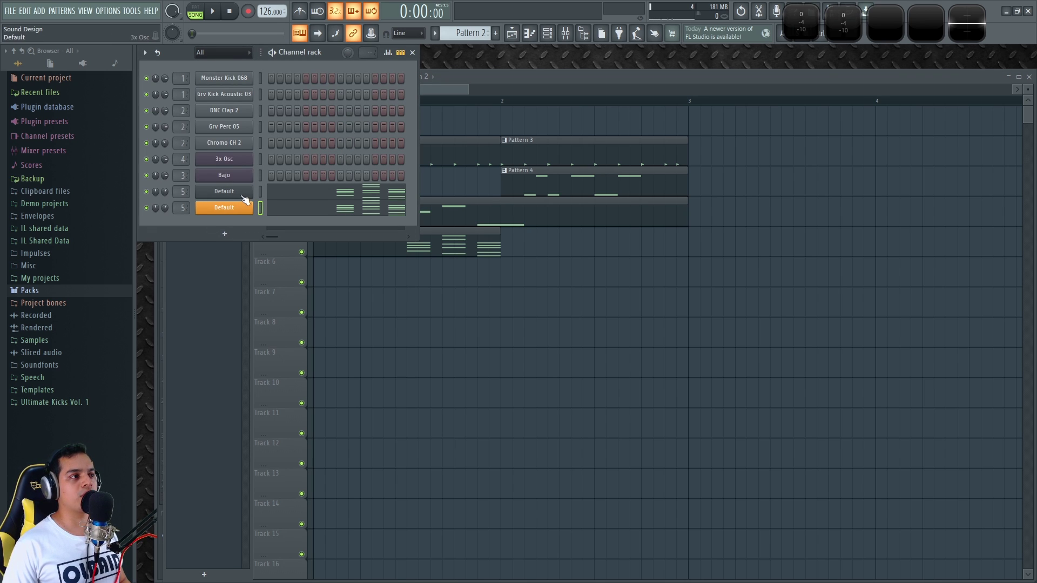
{"action": "left_click", "coordinate": [224, 191]}
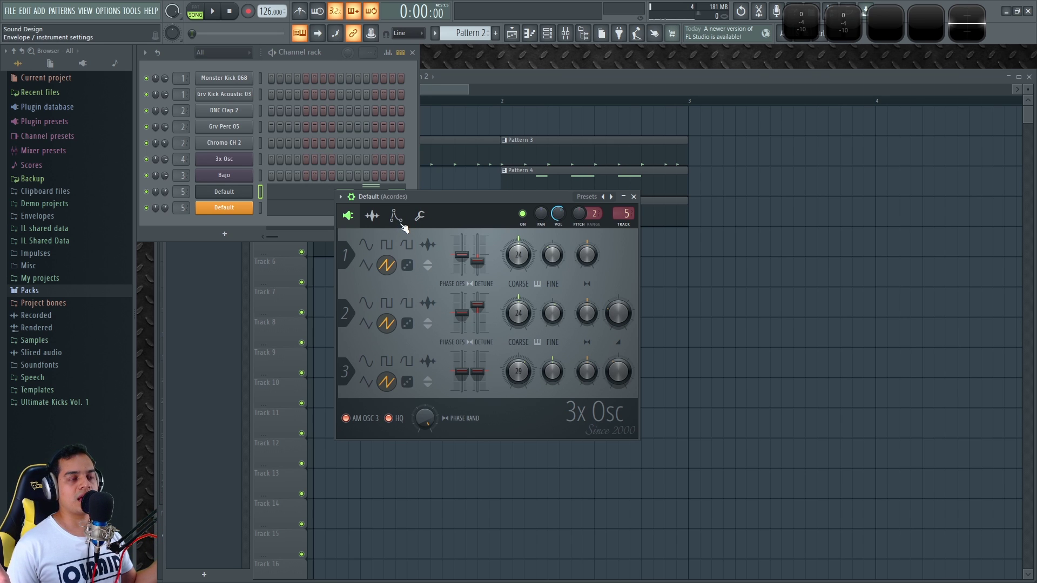
{"action": "left_click", "coordinate": [396, 217]}
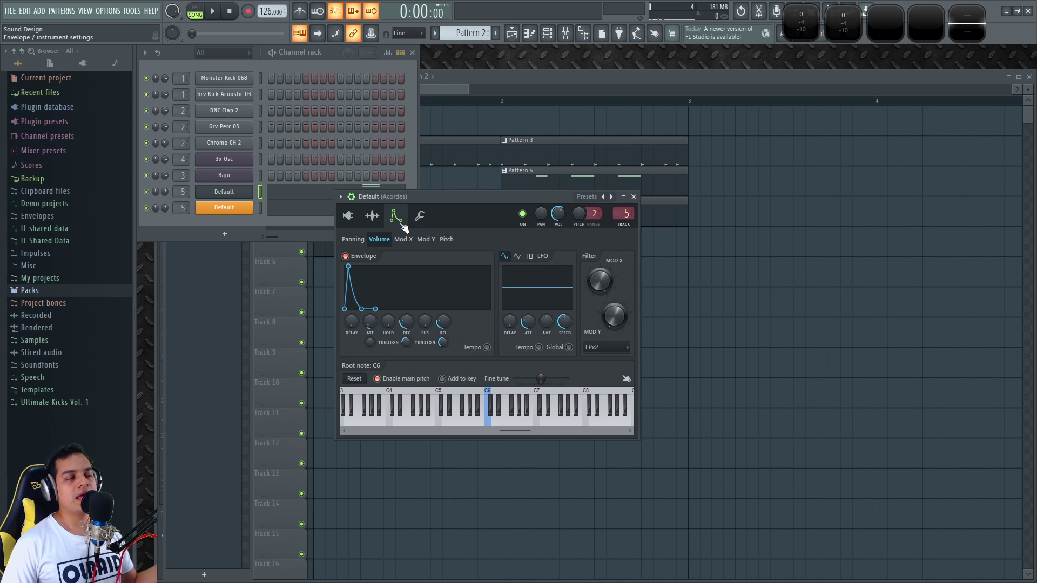
{"action": "left_click", "coordinate": [405, 242]}
{"action": "left_click", "coordinate": [381, 239]}
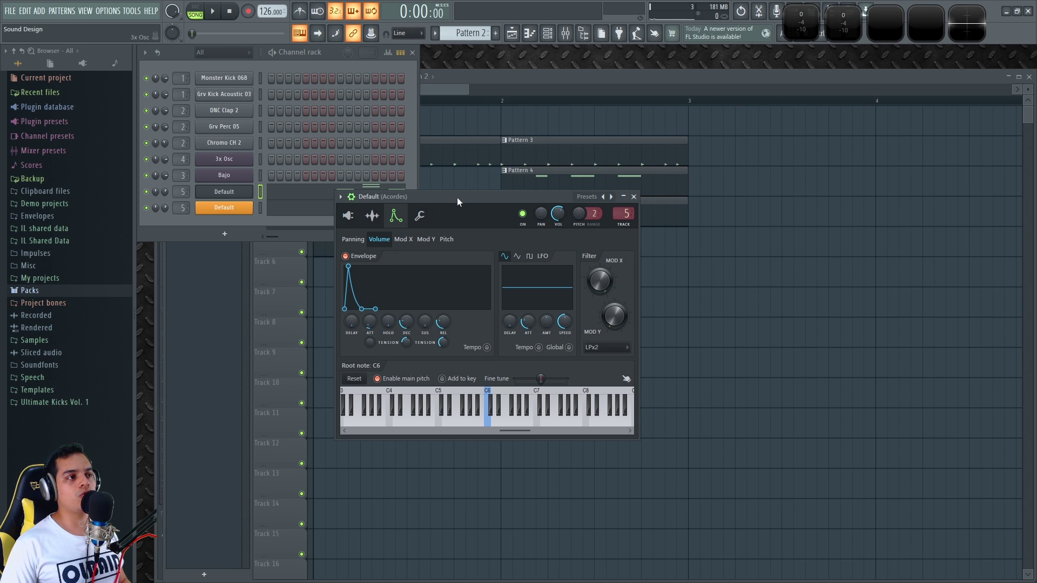
{"action": "left_click_drag", "start_coordinate": [482, 199], "coordinate": [501, 52]}
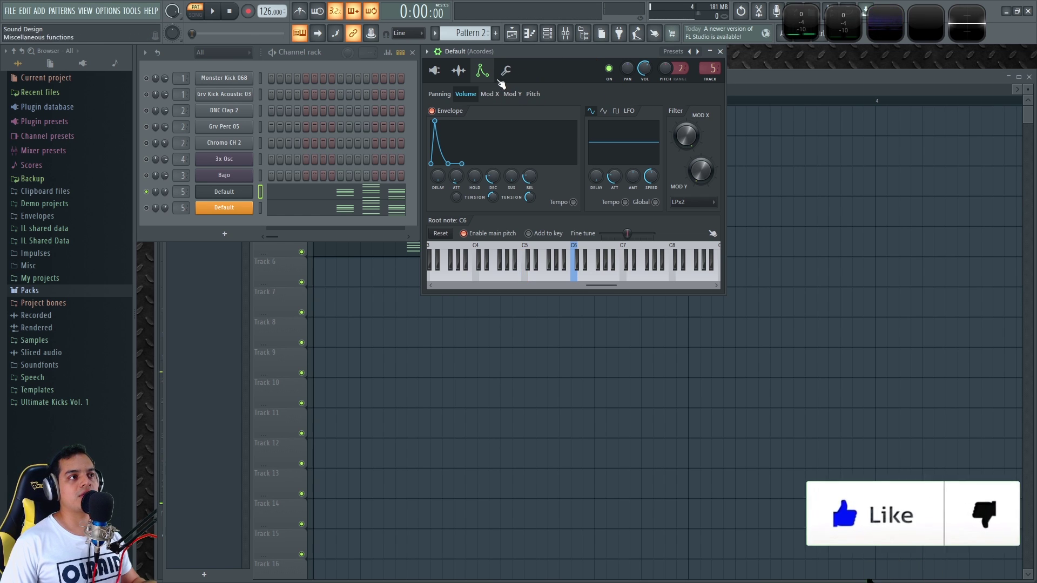
- Show the 3x Osc oscillator settings and adjust oscillator 1's stereo detune and fine pitch while sounding test notes
{"action": "left_click", "coordinate": [436, 71]}
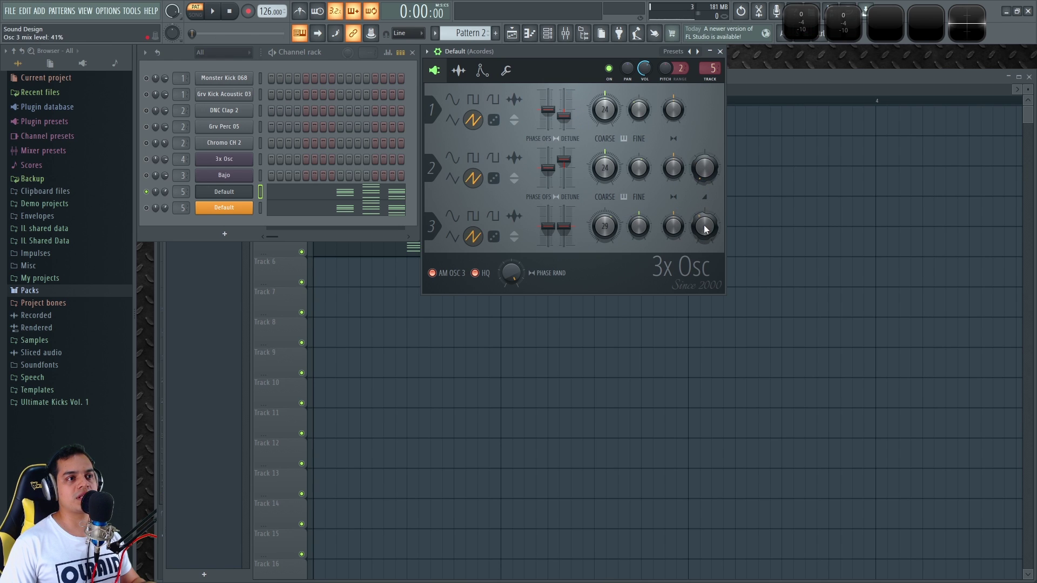
{"action": "key", "text": "q"}
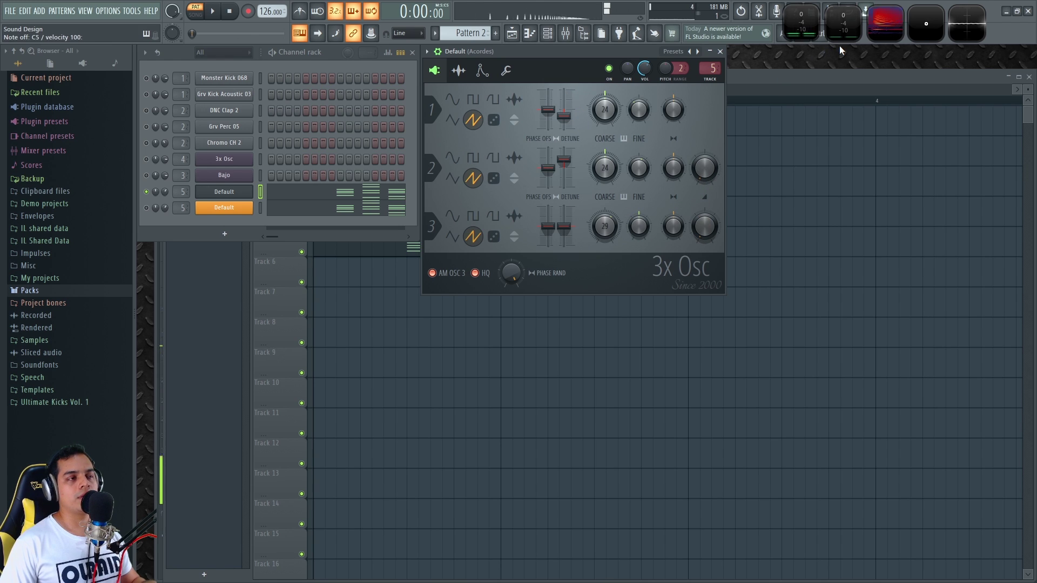
{"action": "key", "text": "q"}
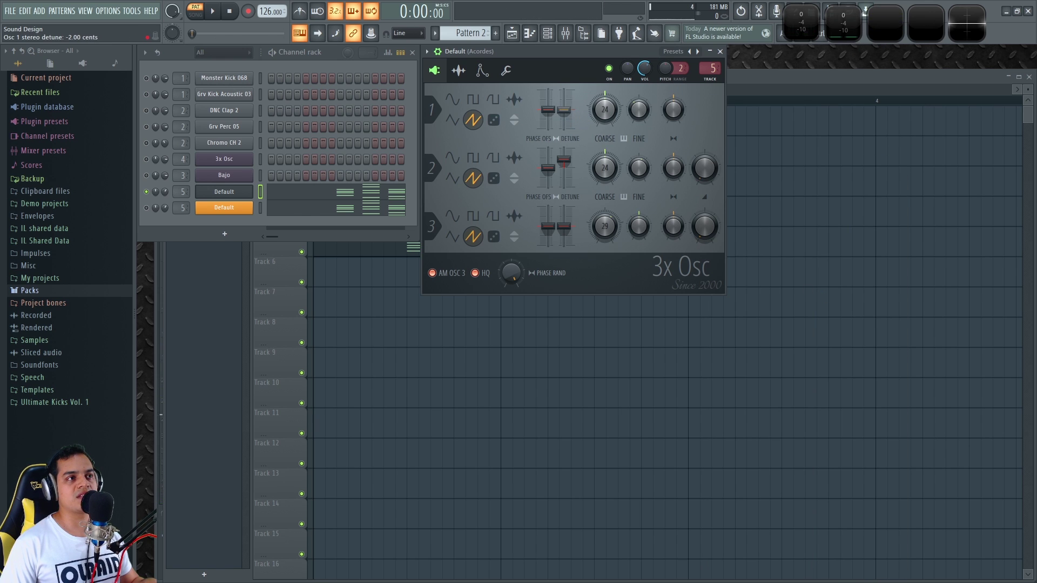
{"action": "key", "text": "q"}
{"action": "mouse_move", "coordinate": [564, 112]}
{"action": "left_mouse_down"}
{"action": "mouse_move", "coordinate": [564, 126]}
{"action": "mouse_move", "coordinate": [564, 113]}
{"action": "left_mouse_up"}
{"action": "left_click_drag", "start_coordinate": [639, 110], "coordinate": [639, 114]}
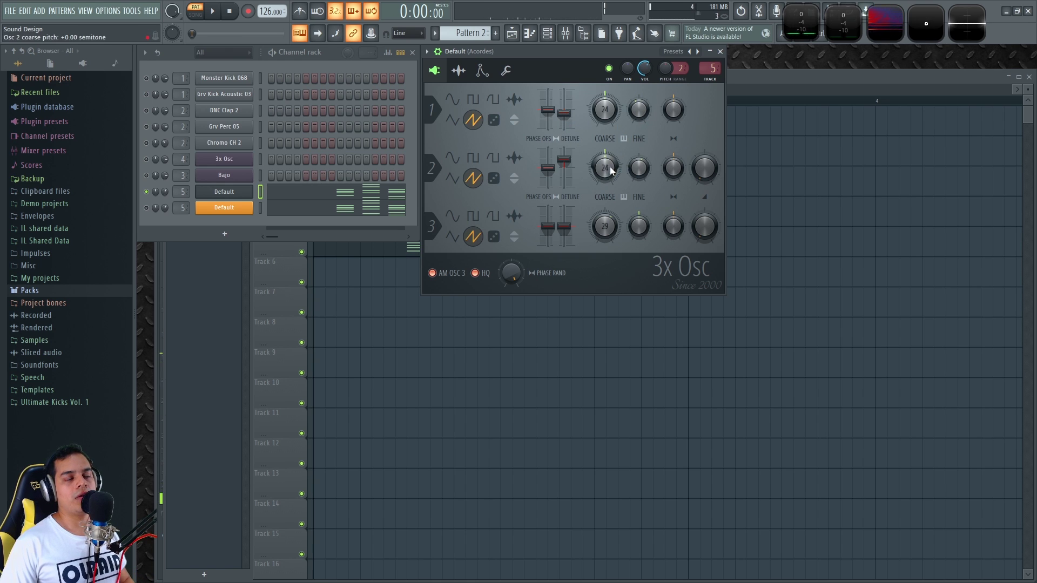
- Adjust oscillator 2's mix level and stereo detune, and check the result with test notes
{"action": "left_click_drag", "start_coordinate": [710, 178], "coordinate": [710, 184]}
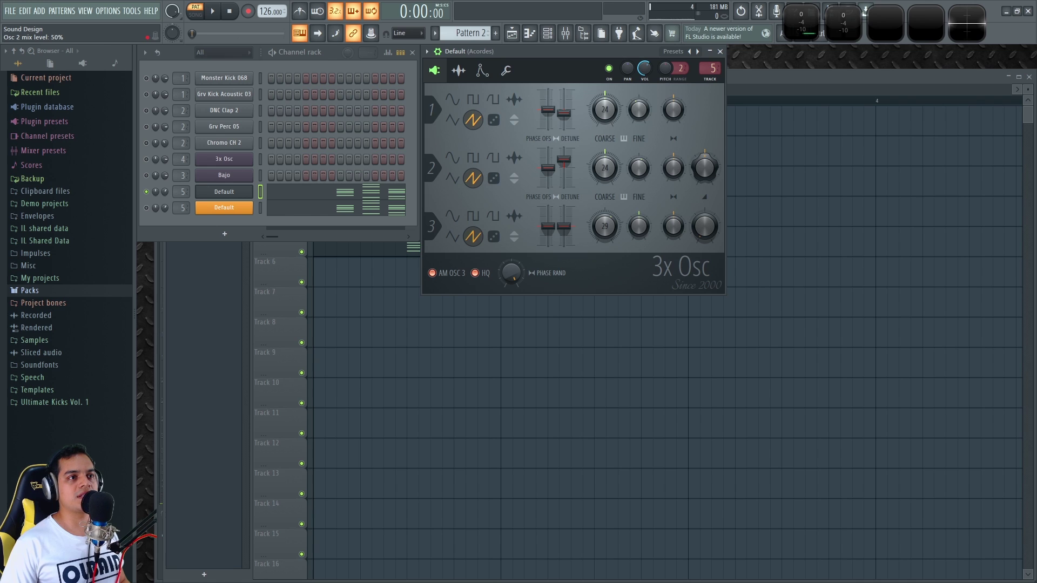
{"action": "left_click_drag", "start_coordinate": [564, 160], "coordinate": [564, 158]}
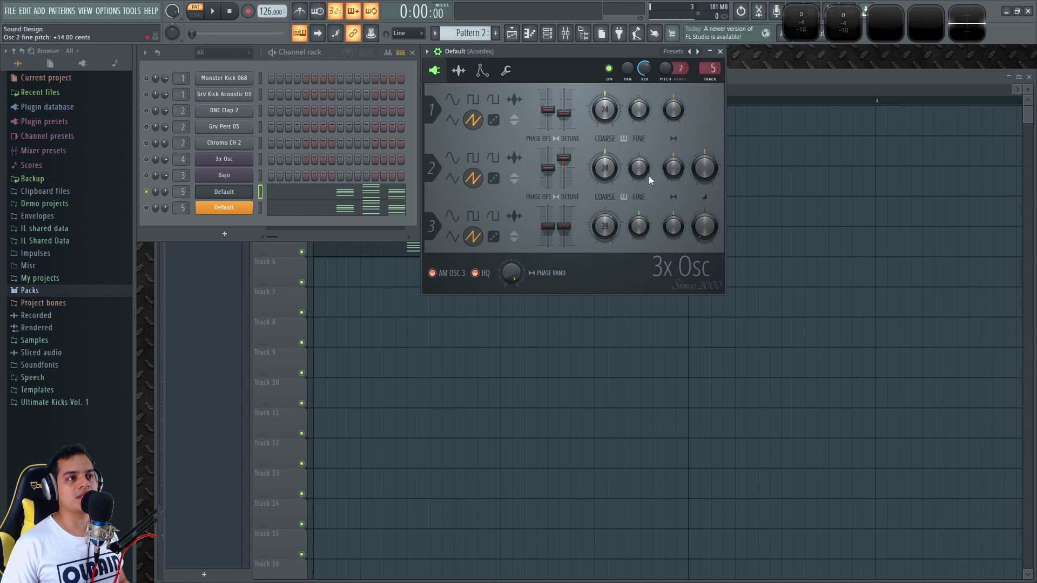
{"action": "key", "text": "c"}
{"action": "key", "text": "c"}
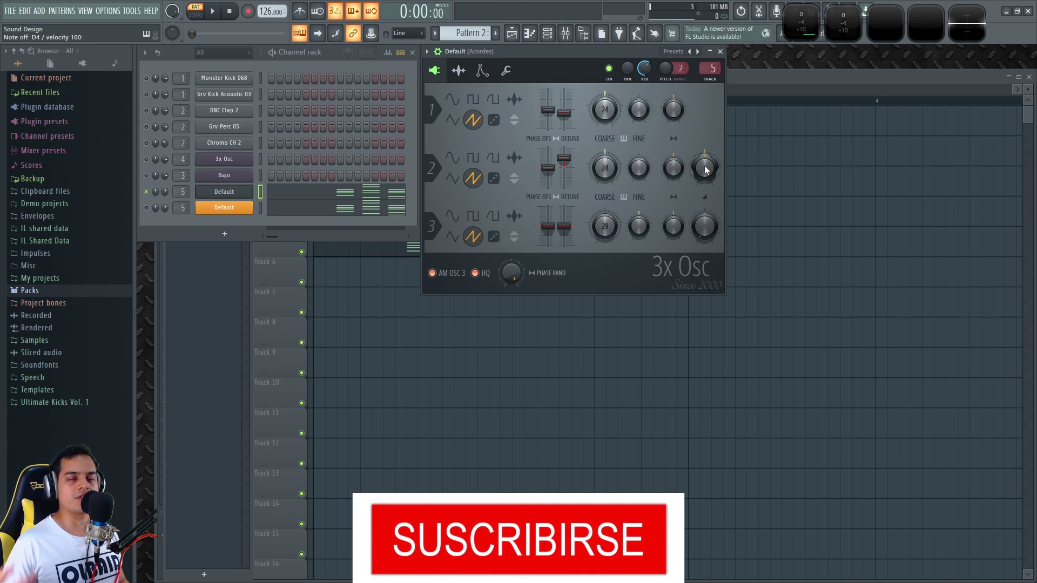
- Raise the channel volume and readjust oscillator 2's stereo detune while sounding test notes
{"action": "left_click_drag", "start_coordinate": [644, 68], "coordinate": [644, 60]}
{"action": "key", "text": "q"}
{"action": "left_click_drag", "start_coordinate": [564, 157], "coordinate": [564, 160]}
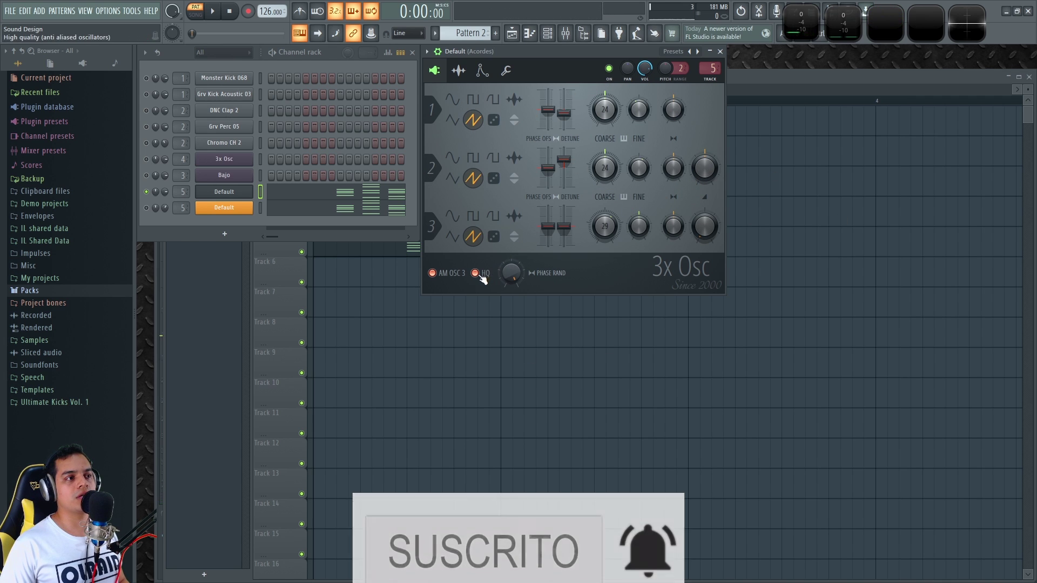
{"action": "key", "text": "q"}
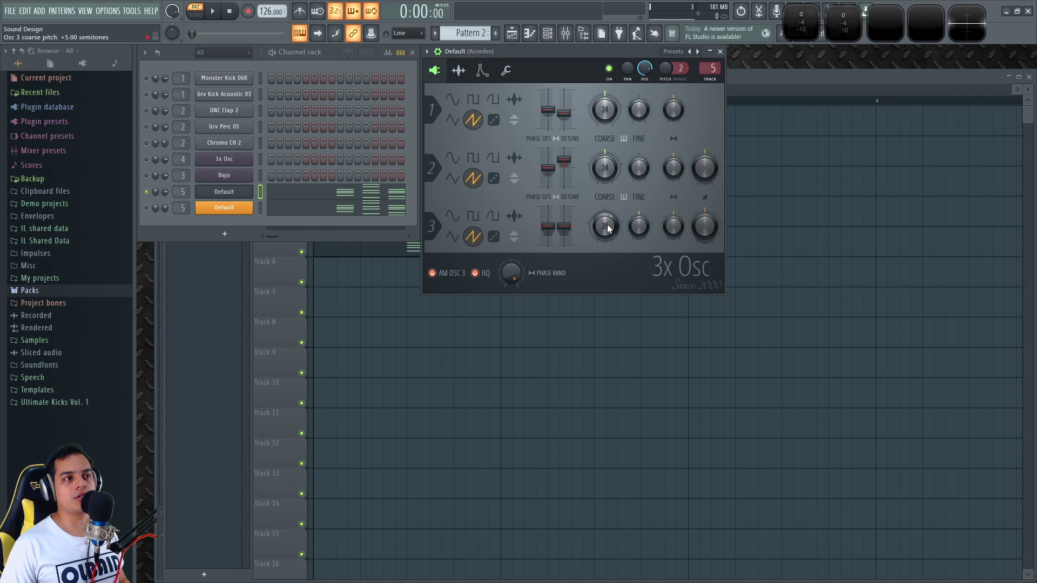
- Set oscillator 3 to a sine wave and enlarge the Wave Candy spectrum beside the synth while repeating a test note
{"action": "left_click", "coordinate": [452, 216]}
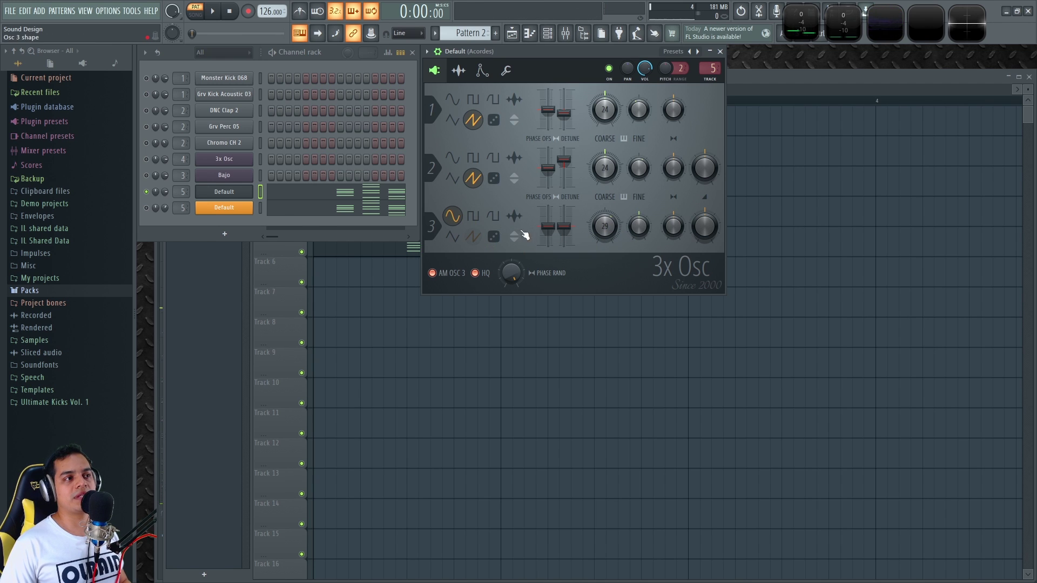
{"action": "double_click", "coordinate": [883, 31]}
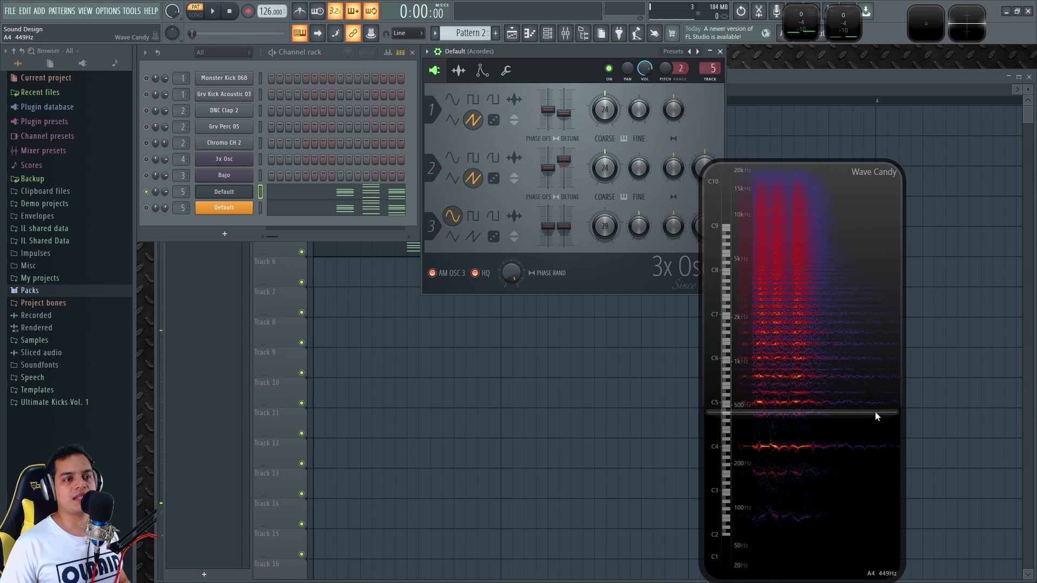
{"action": "key", "text": "z"}
{"action": "left_click_drag", "start_coordinate": [739, 218], "coordinate": [781, 190]}
{"action": "key", "text": "z"}
{"action": "key", "text": "z"}
{"action": "key", "text": "z"}
{"action": "key", "text": "z"}
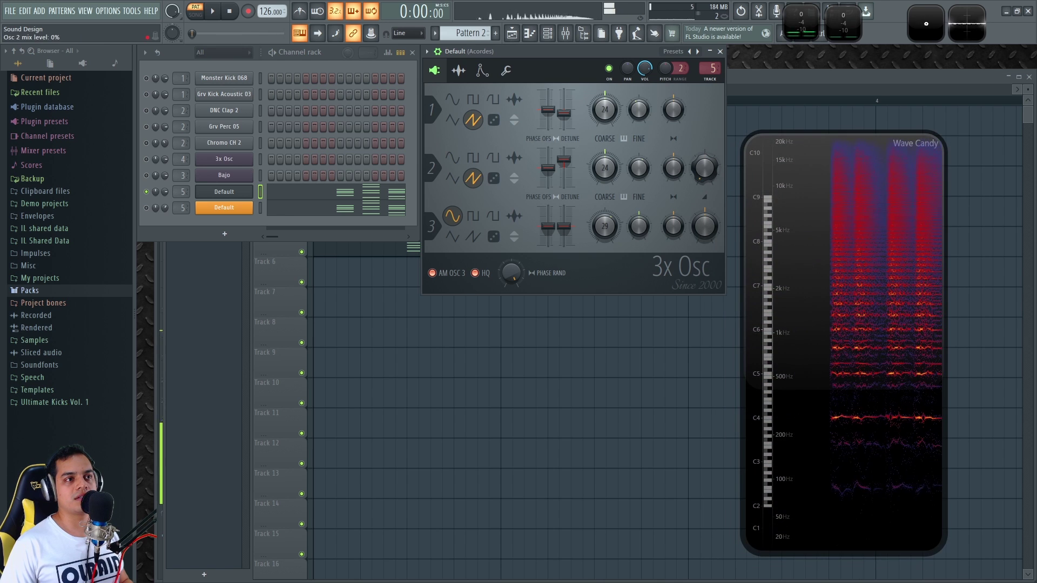
- Raise oscillator 3's coarse pitch to +17 semitones and vary its mix level while repeating the test note
{"action": "mouse_move", "coordinate": [705, 227]}
{"action": "left_mouse_down"}
{"action": "mouse_move", "coordinate": [705, 281]}
{"action": "mouse_move", "coordinate": [705, 213]}
{"action": "left_mouse_up"}
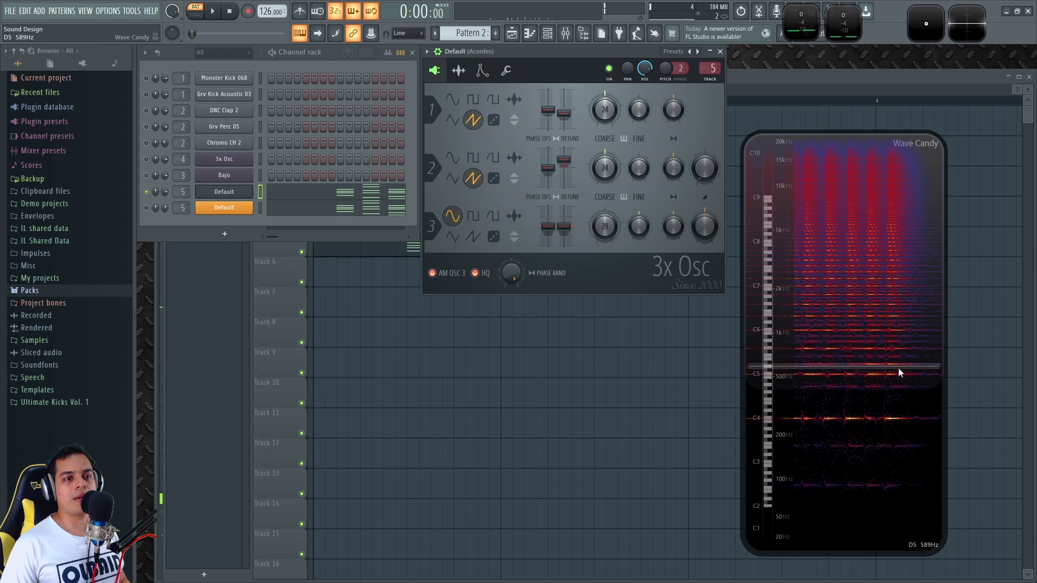
{"action": "key", "text": "z"}
{"action": "key", "text": "z"}
{"action": "key", "text": "z"}
{"action": "key", "text": "z"}
{"action": "key", "text": "z"}
{"action": "mouse_move", "coordinate": [706, 232]}
{"action": "left_mouse_down"}
{"action": "mouse_move", "coordinate": [706, 216]}
{"action": "mouse_move", "coordinate": [706, 251]}
{"action": "left_mouse_up"}
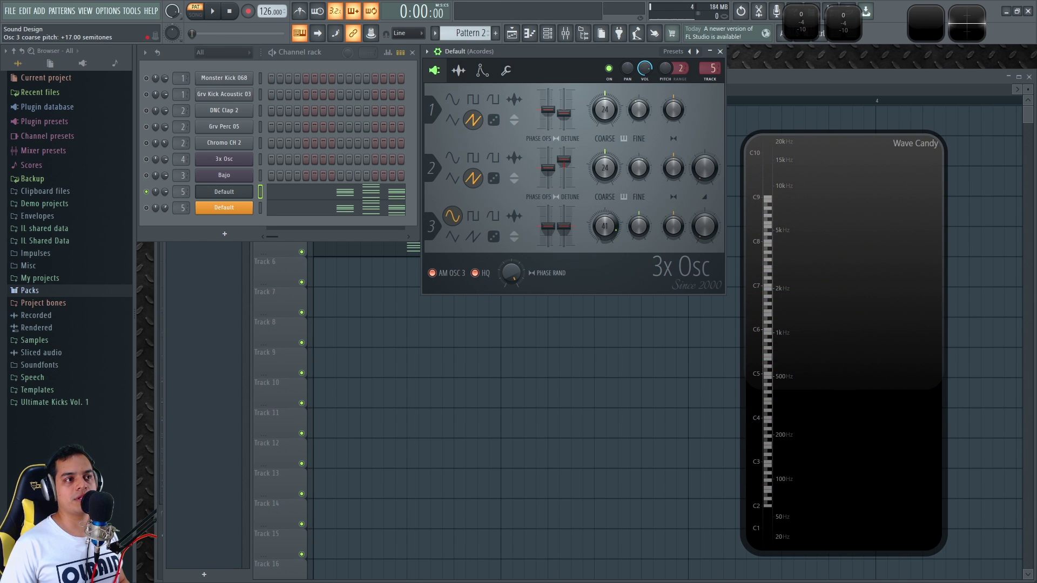
{"action": "mouse_move", "coordinate": [705, 226]}
{"action": "left_mouse_down"}
{"action": "mouse_move", "coordinate": [705, 204]}
{"action": "mouse_move", "coordinate": [705, 213]}
{"action": "left_mouse_up"}
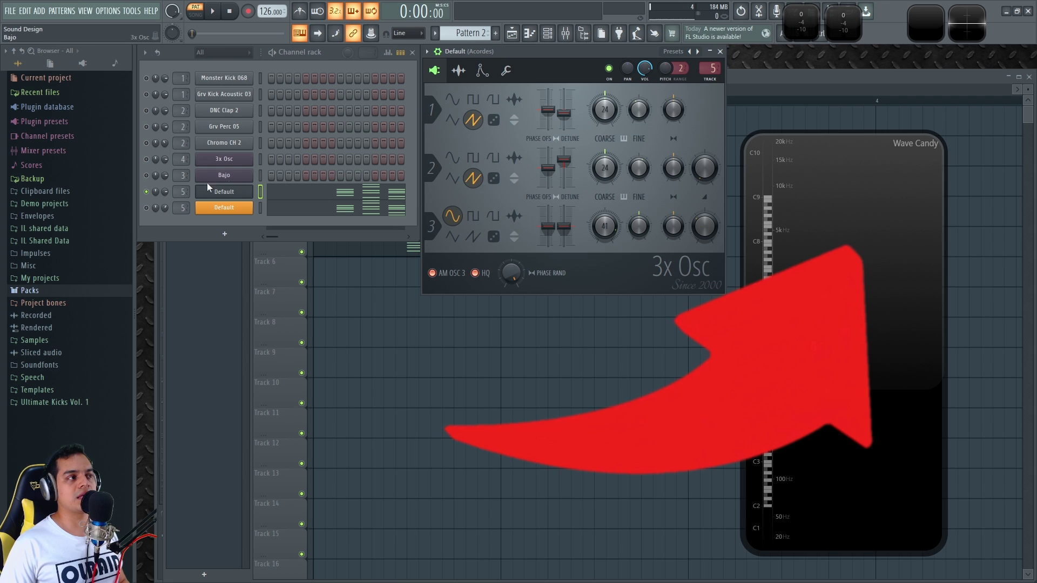
- Open the upper Default channel's notes in the piano roll and audition its three chords one by one
{"action": "left_click", "coordinate": [301, 194]}
{"action": "scroll", "coordinate": [297, 234], "scroll_direction": "up", "scroll_amount": 3}
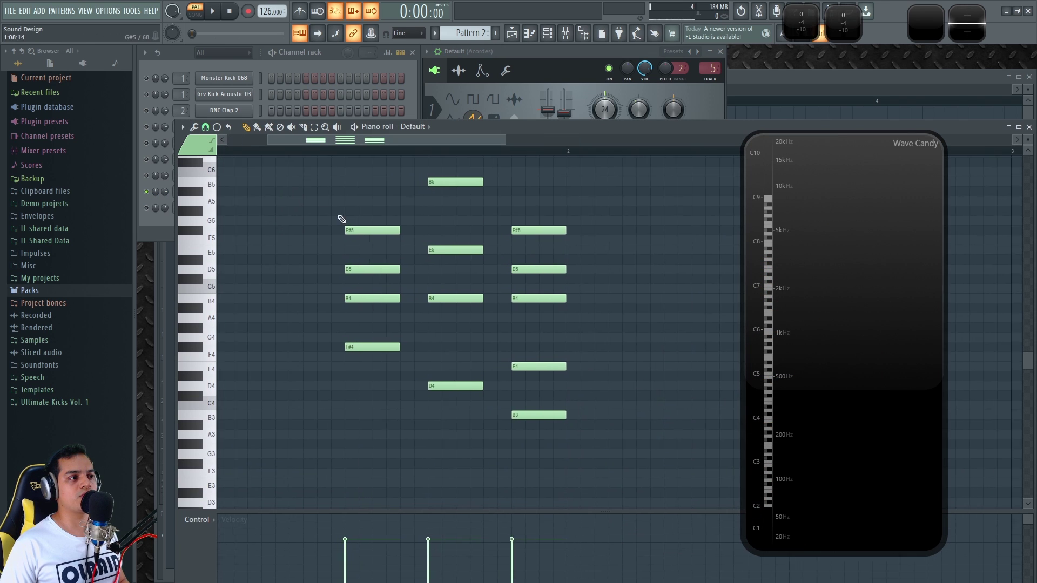
{"action": "right_click", "coordinate": [376, 231]}
{"action": "left_click", "coordinate": [373, 230]}
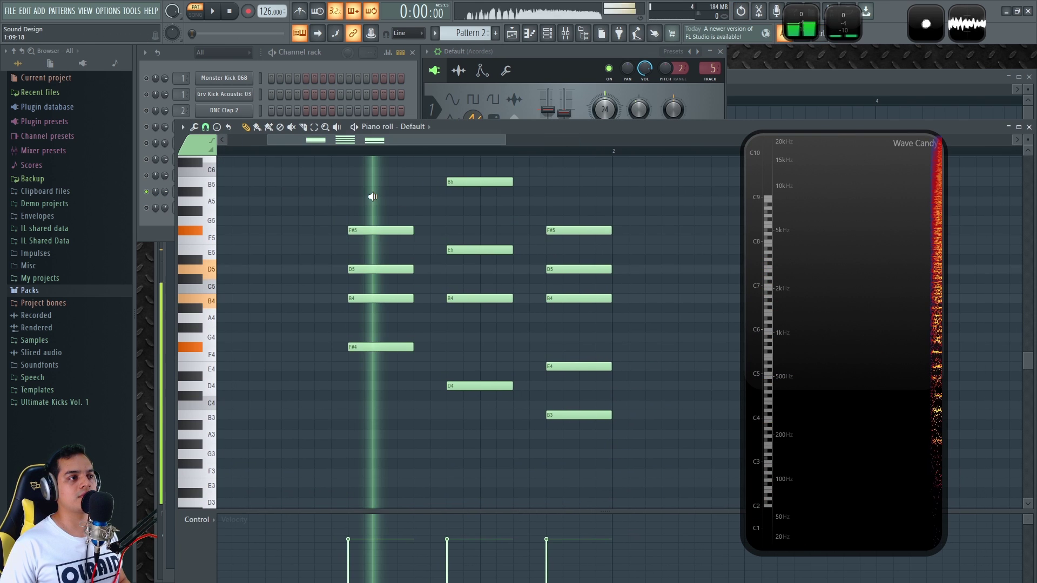
{"action": "right_click", "coordinate": [466, 218], "text": "alt"}
{"action": "right_click", "coordinate": [579, 246], "text": "alt"}
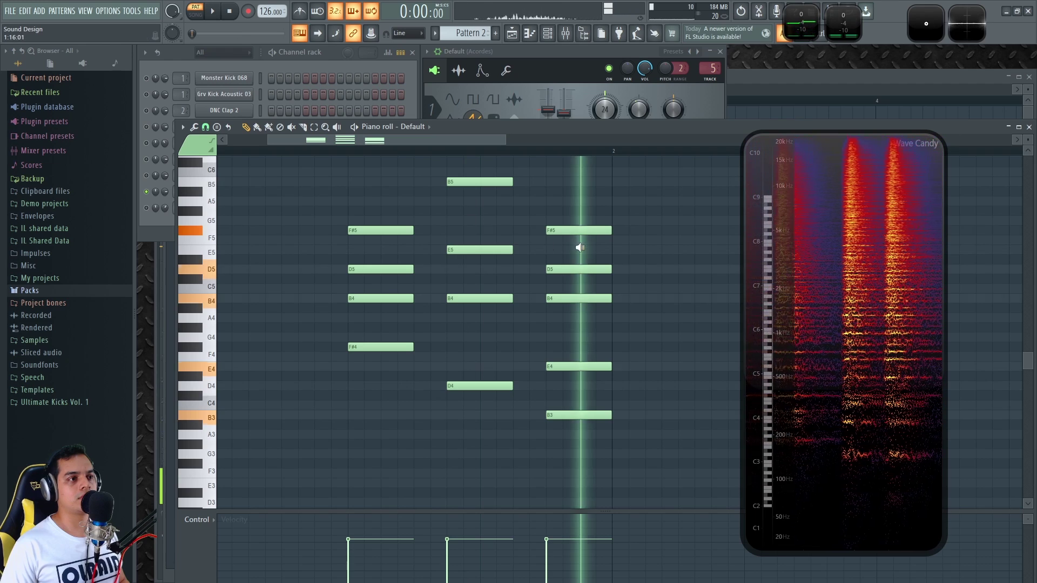
{"action": "left_click_drag", "start_coordinate": [650, 189], "coordinate": [625, 276]}
- Play the pattern from the first chord, stop it, and close the enlarged spectrum display and the piano roll
{"action": "left_click", "coordinate": [323, 151]}
{"action": "key", "text": "space"}
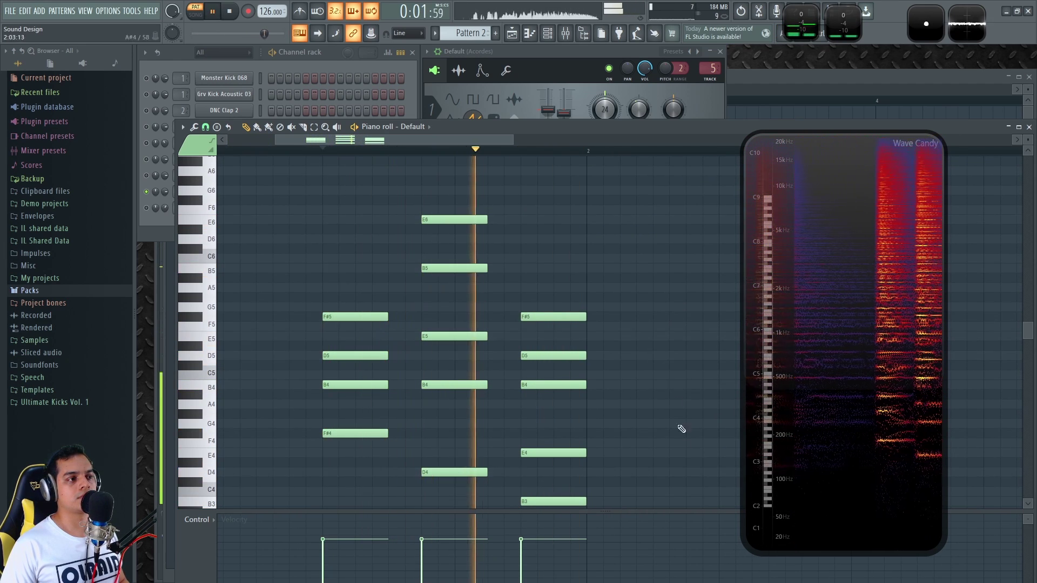
{"action": "key", "text": "space"}
{"action": "scroll", "coordinate": [473, 295], "scroll_direction": "down", "scroll_amount": 3}
{"action": "double_click", "coordinate": [810, 316]}
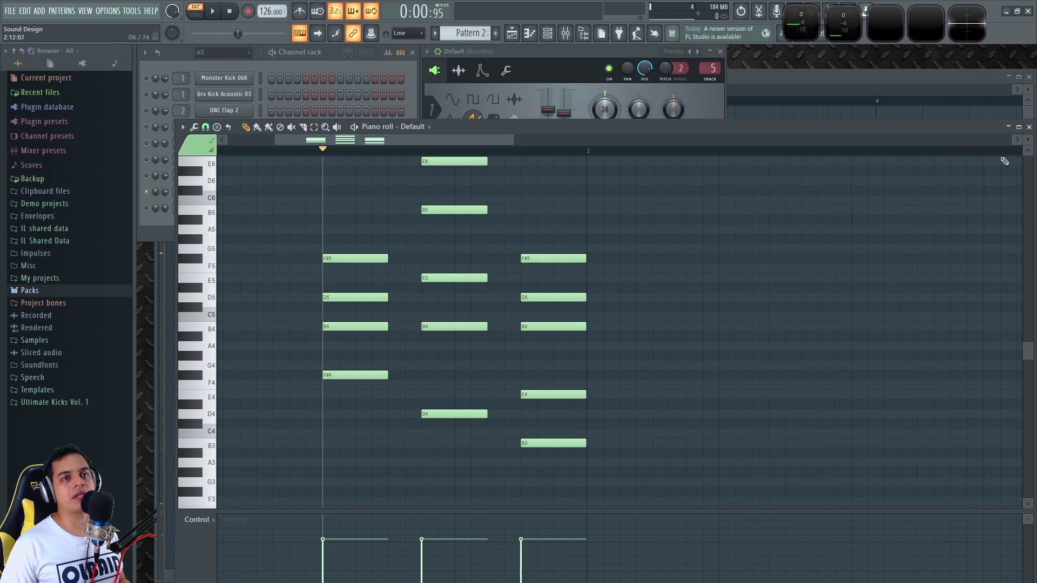
{"action": "left_click", "coordinate": [1029, 128]}
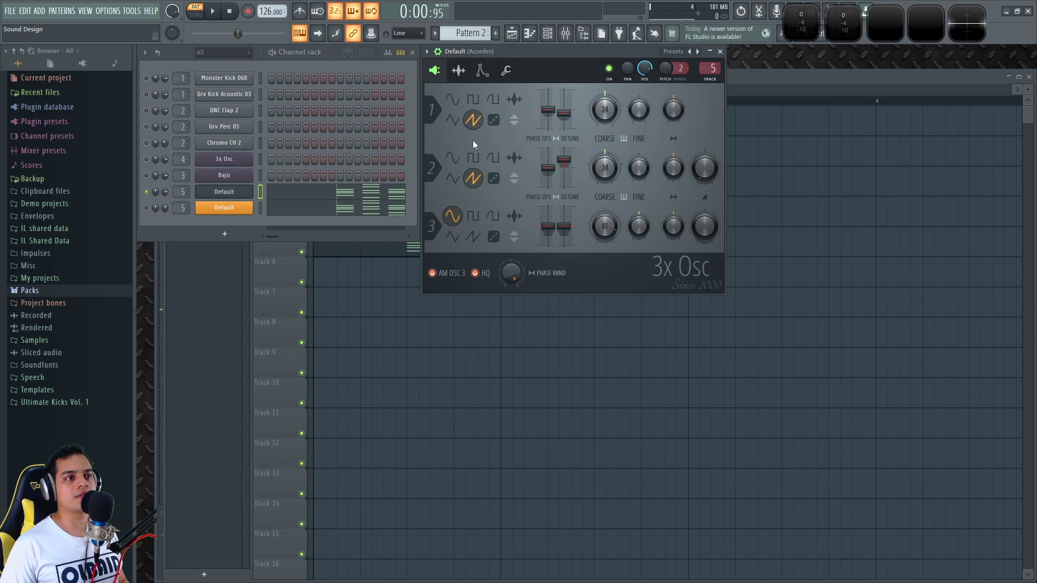
- Turn off the volume envelope in the channel's envelope settings and compare the sound with a C5 test note
{"action": "left_click", "coordinate": [460, 71]}
{"action": "left_click", "coordinate": [483, 70]}
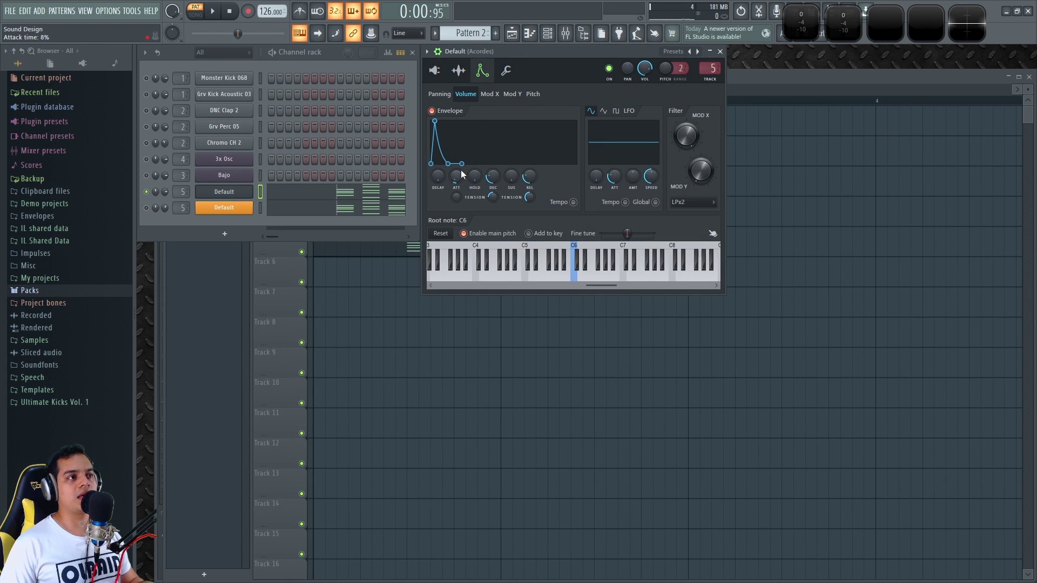
{"action": "key", "text": "q"}
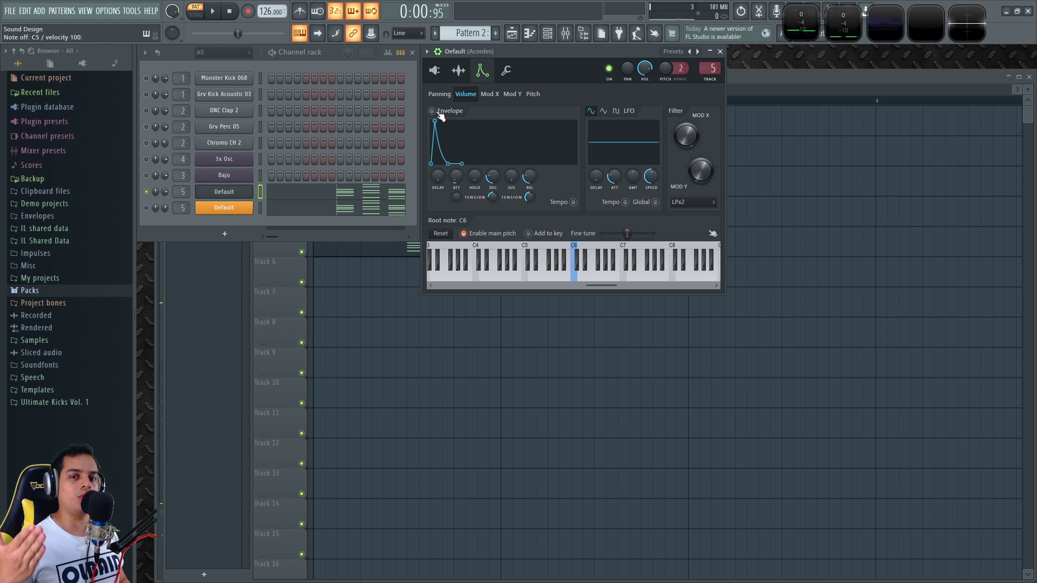
{"action": "left_click", "coordinate": [432, 111]}
{"action": "key", "text": "q"}
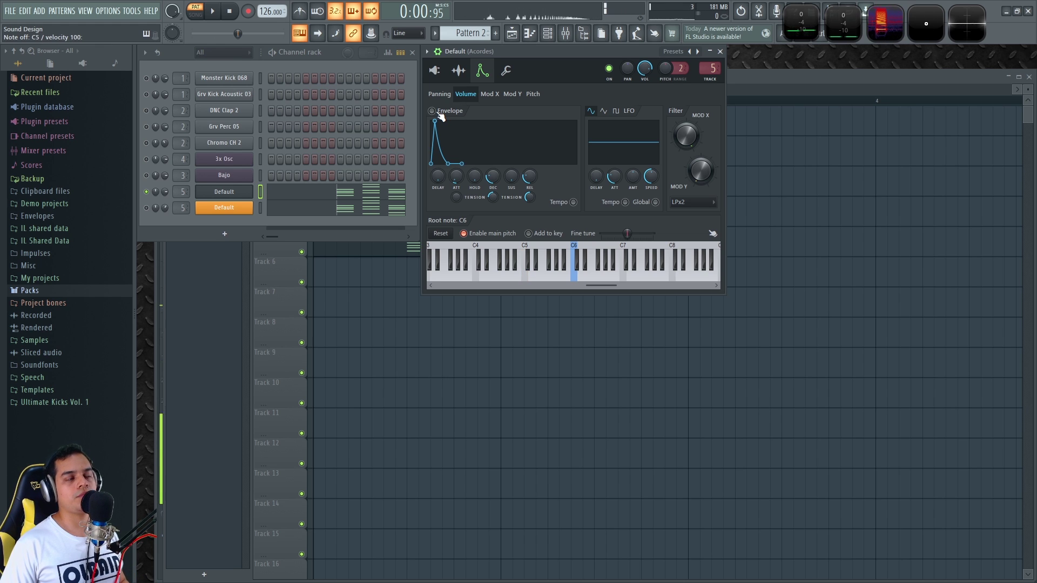
- Turn the volume envelope back on, set its attack time to 9%, and audition the sound with test notes
{"action": "left_click_drag", "start_coordinate": [456, 181], "coordinate": [457, 178]}
{"action": "key", "text": "q"}
{"action": "key", "text": "q"}
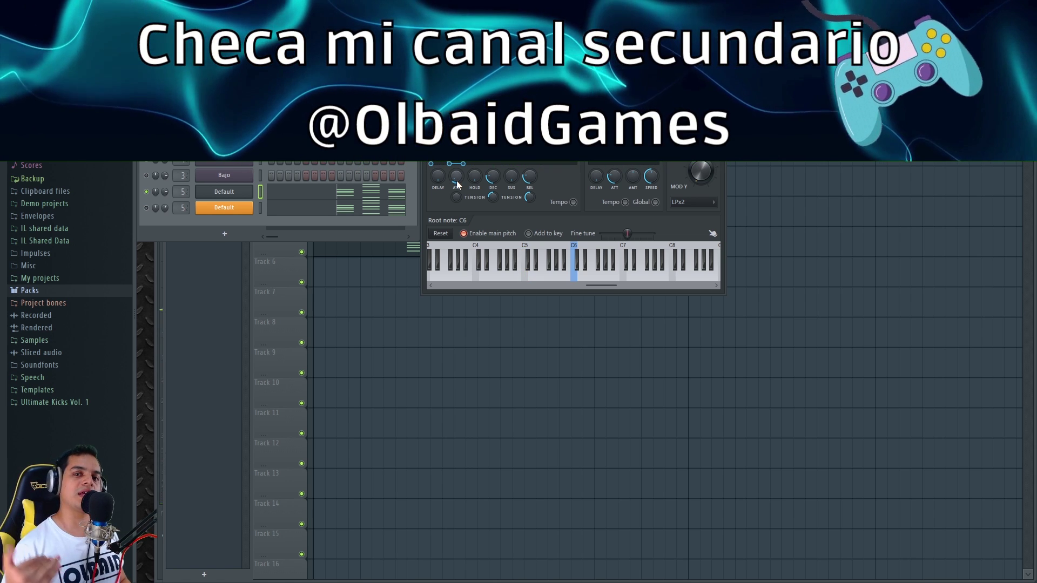
{"action": "key", "text": "space"}
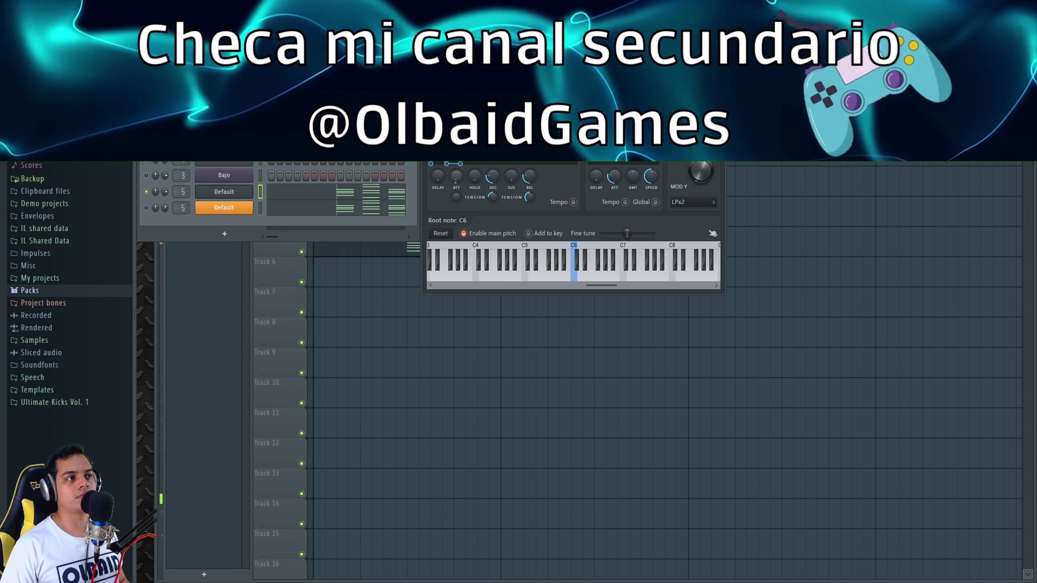
{"action": "key", "text": "space"}
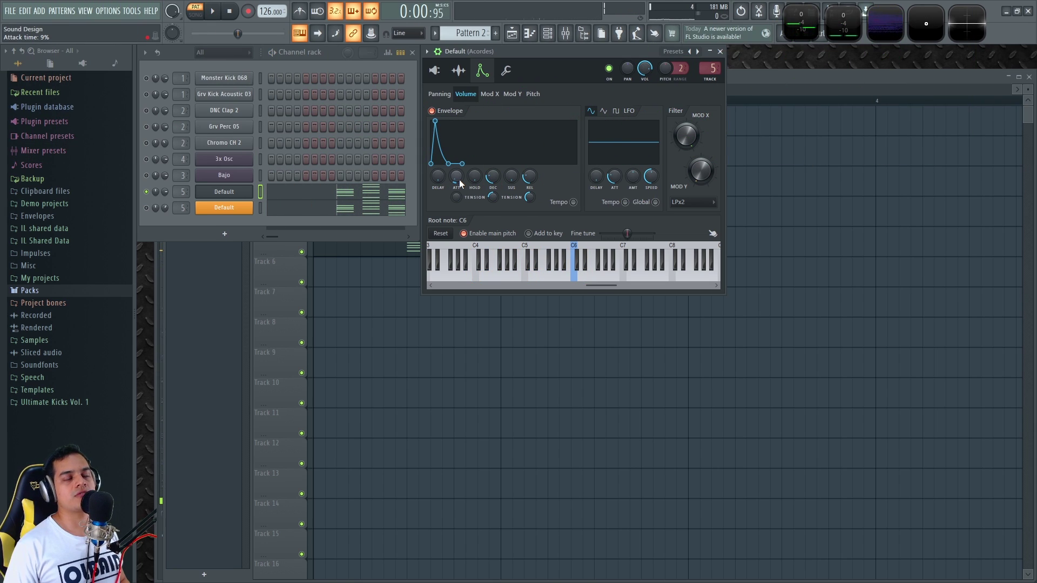
- Try a higher sustain level on the volume envelope while repeating the test note
{"action": "left_click_drag", "start_coordinate": [511, 176], "coordinate": [511, 171]}
{"action": "key", "text": "z"}
{"action": "key", "text": "z"}
{"action": "key", "text": "z"}
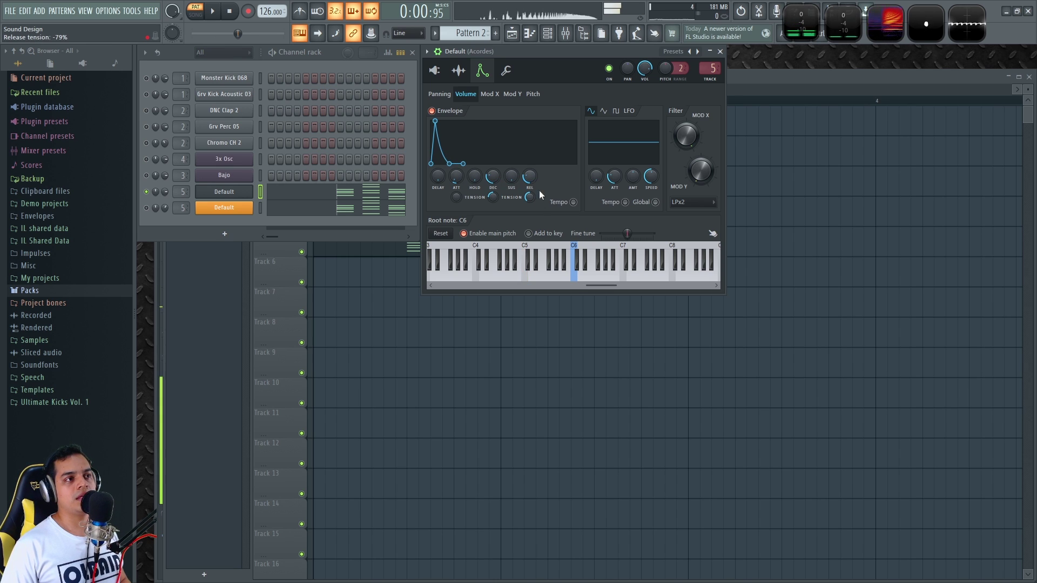
{"action": "key", "text": "z"}
- Set the volume envelope's release time to 21% while repeating the test note
{"action": "left_click_drag", "start_coordinate": [531, 177], "coordinate": [530, 190]}
{"action": "key", "text": "z"}
{"action": "key", "text": "z"}
{"action": "key", "text": "z"}
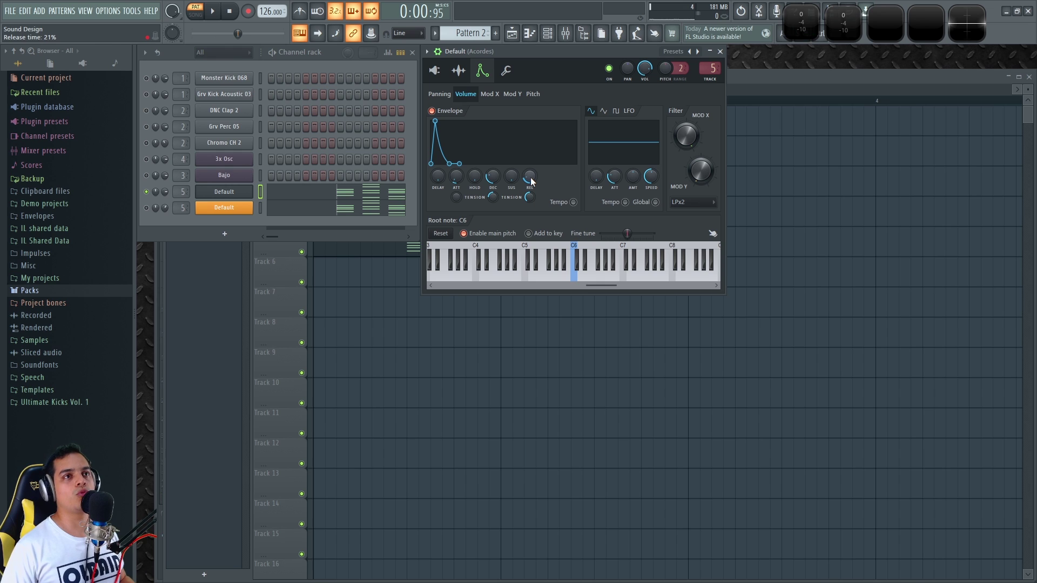
- Examine the enlarged spectrum display and the channel's Mod X, Mod Y and Pitch envelopes, and return to the oscillator settings
{"action": "double_click", "coordinate": [888, 27]}
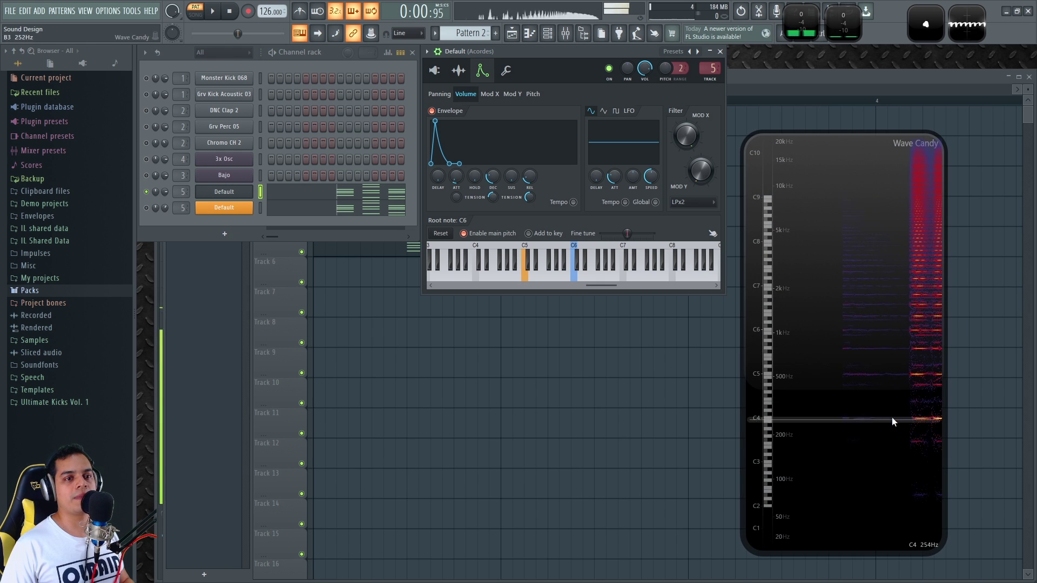
{"action": "double_click", "coordinate": [889, 296]}
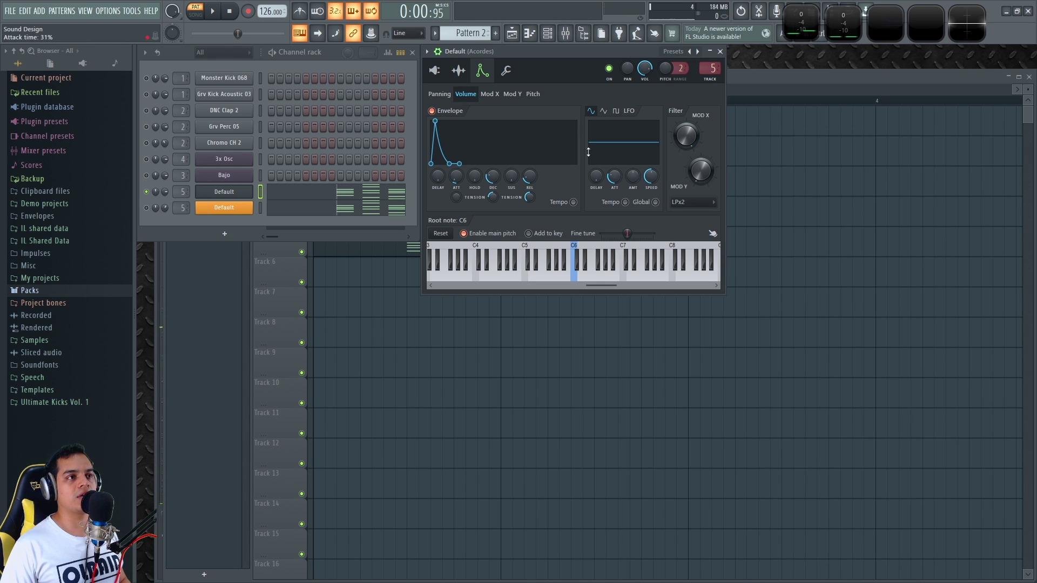
{"action": "left_click", "coordinate": [491, 95]}
{"action": "left_click", "coordinate": [512, 95]}
{"action": "left_click", "coordinate": [533, 95]}
{"action": "left_click", "coordinate": [466, 95]}
{"action": "left_click_drag", "start_coordinate": [543, 60], "coordinate": [498, 54]}
{"action": "left_click", "coordinate": [444, 70]}
- Open the mixer and check Fruity Reeverb 2 on the Acordes track while playing the pattern, and close the reverb window
{"action": "key", "text": "F9"}
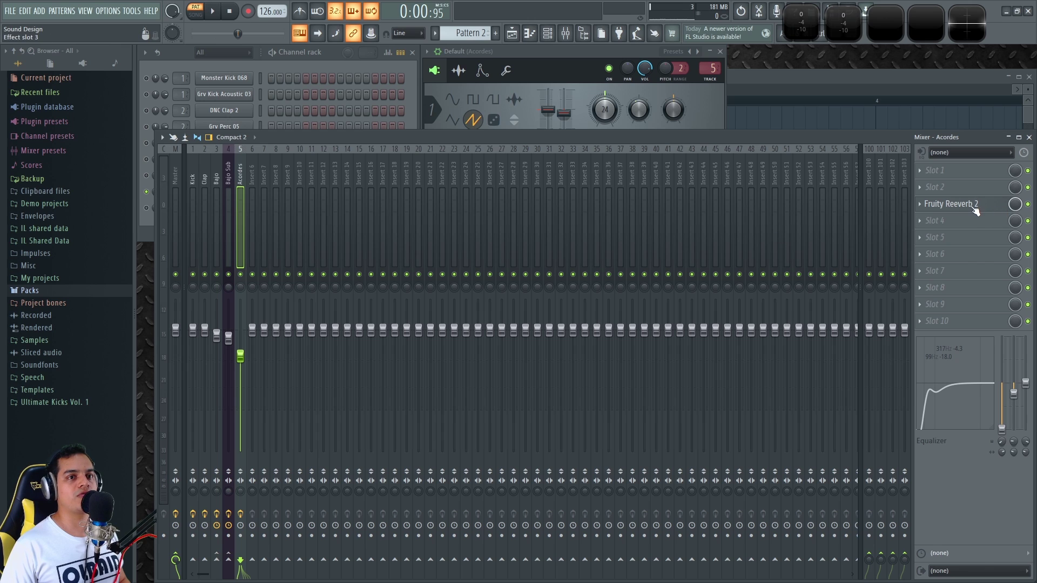
{"action": "left_click", "coordinate": [973, 208]}
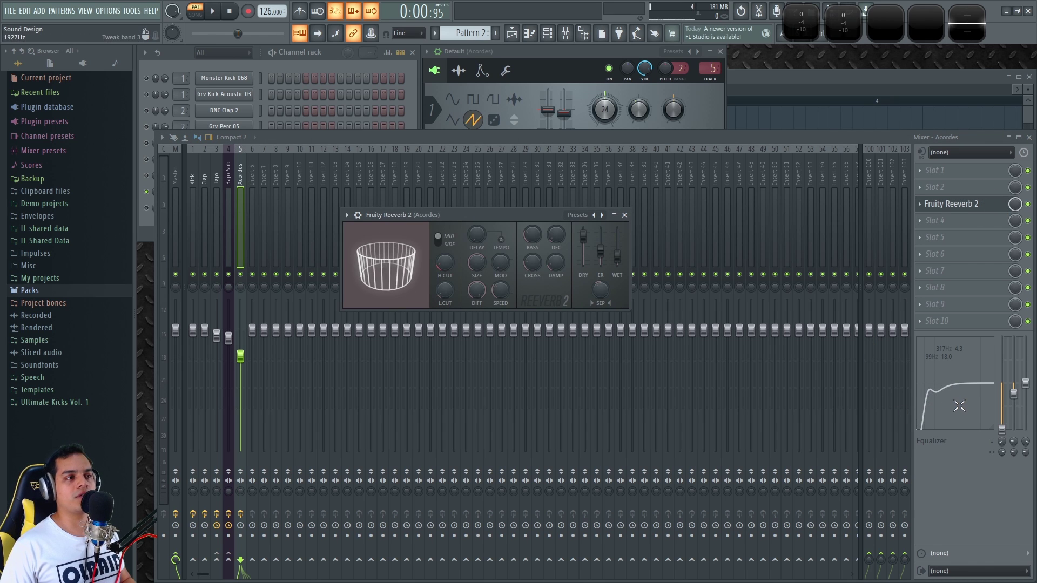
{"action": "key", "text": "c"}
{"action": "key", "text": "space"}
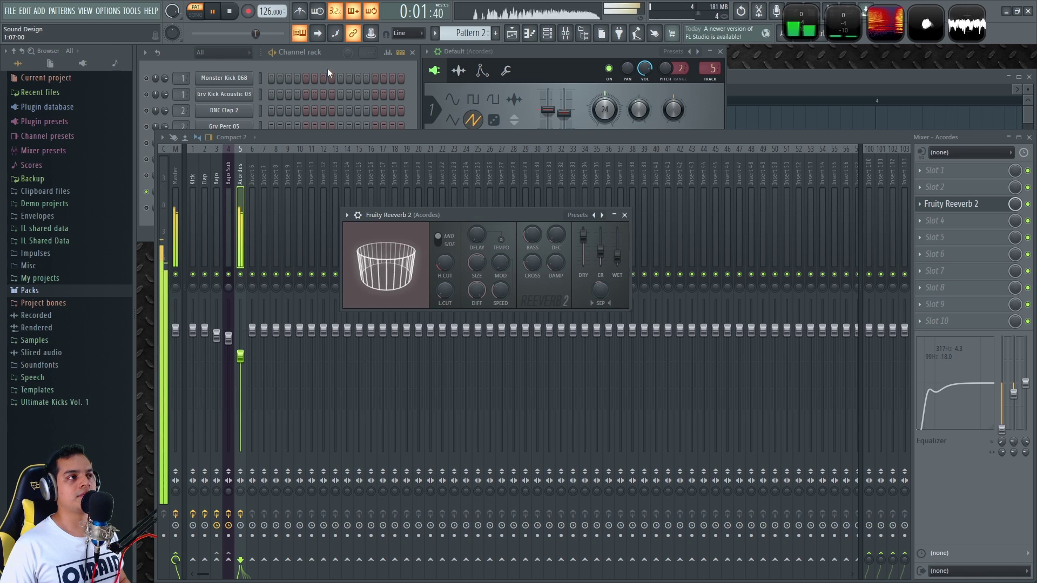
{"action": "key", "text": "space"}
{"action": "left_click", "coordinate": [624, 214]}
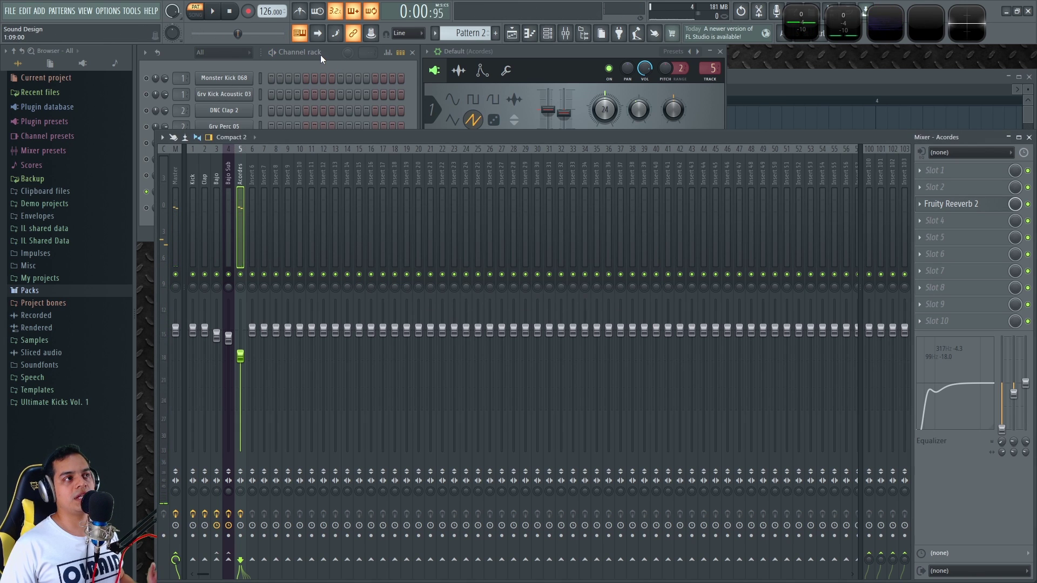
{"action": "left_click", "coordinate": [321, 54]}
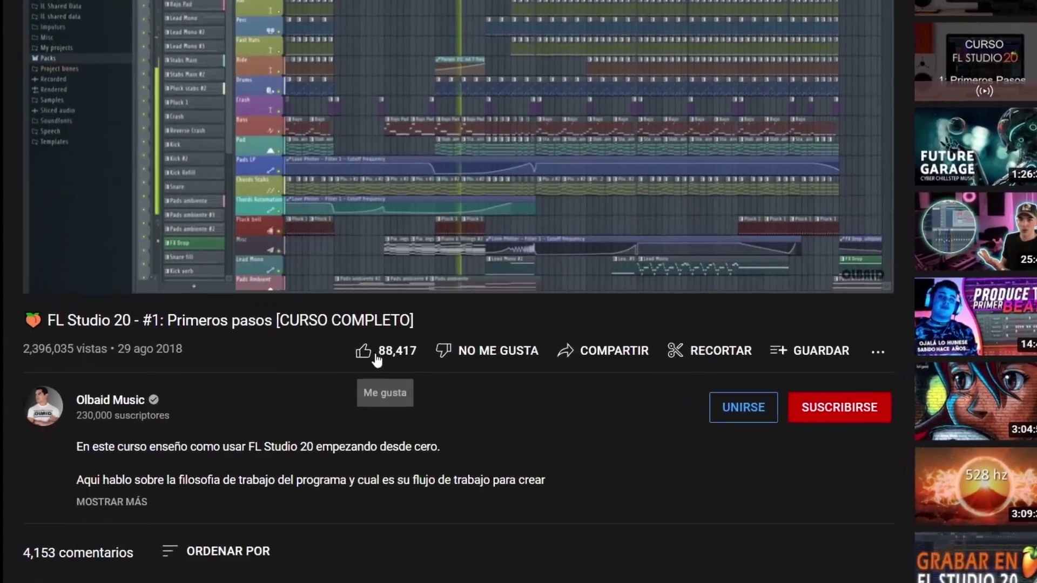
- Switch to YouTube, like the FL Studio 20 "Primeros pasos" course video, and subscribe to the channel with all notifications on
{"action": "left_click", "coordinate": [331, 308]}
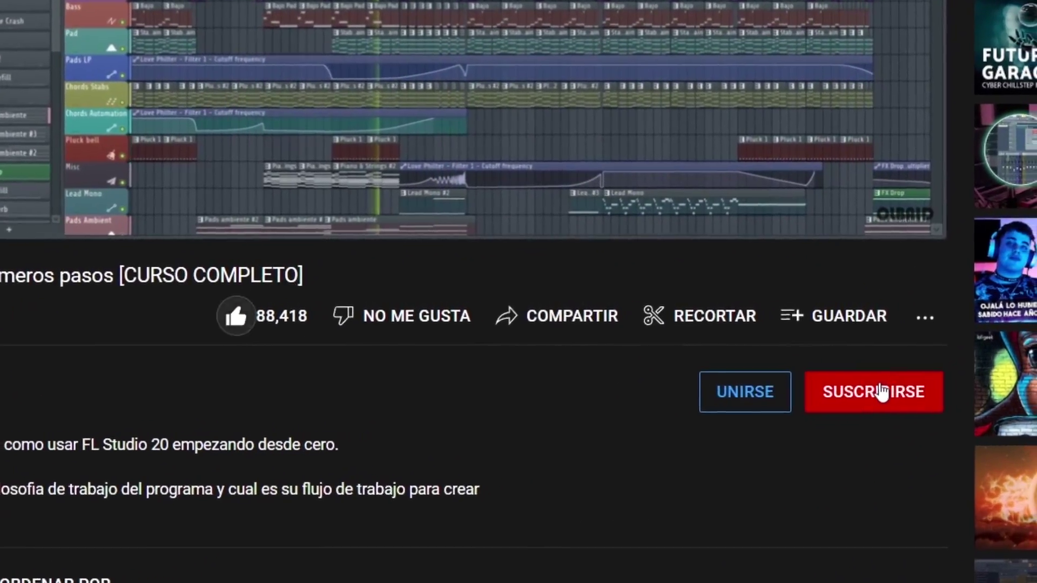
{"action": "left_click", "coordinate": [971, 385]}
{"action": "left_click", "coordinate": [861, 385]}
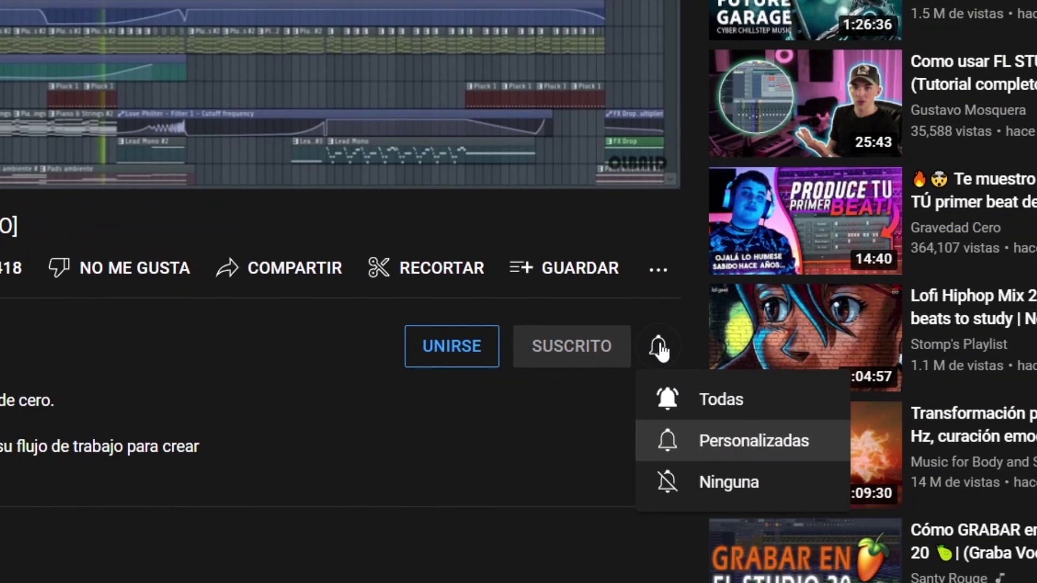
{"action": "left_click", "coordinate": [714, 401]}
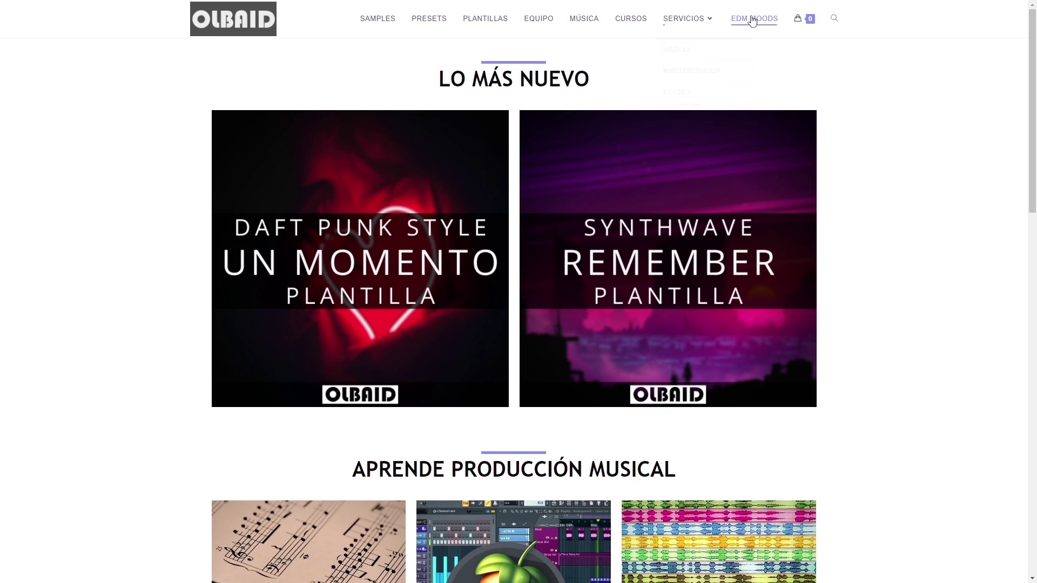
- Switch to the Olbaid website and look through its newest templates and music production courses
{"action": "scroll", "coordinate": [905, 328], "scroll_direction": "down", "scroll_amount": 9}
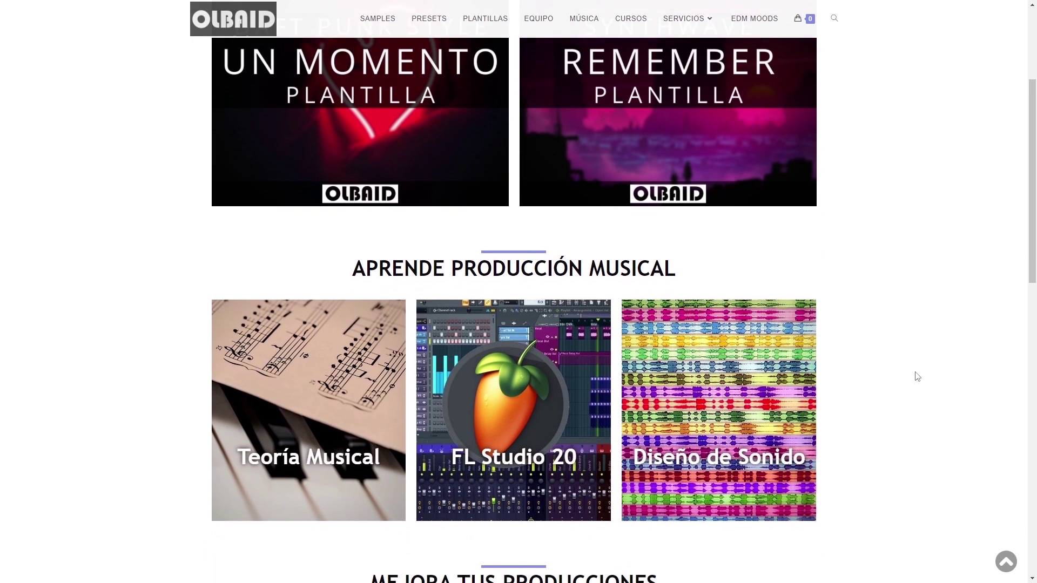
{"action": "scroll", "coordinate": [918, 400], "scroll_direction": "down", "scroll_amount": 11}
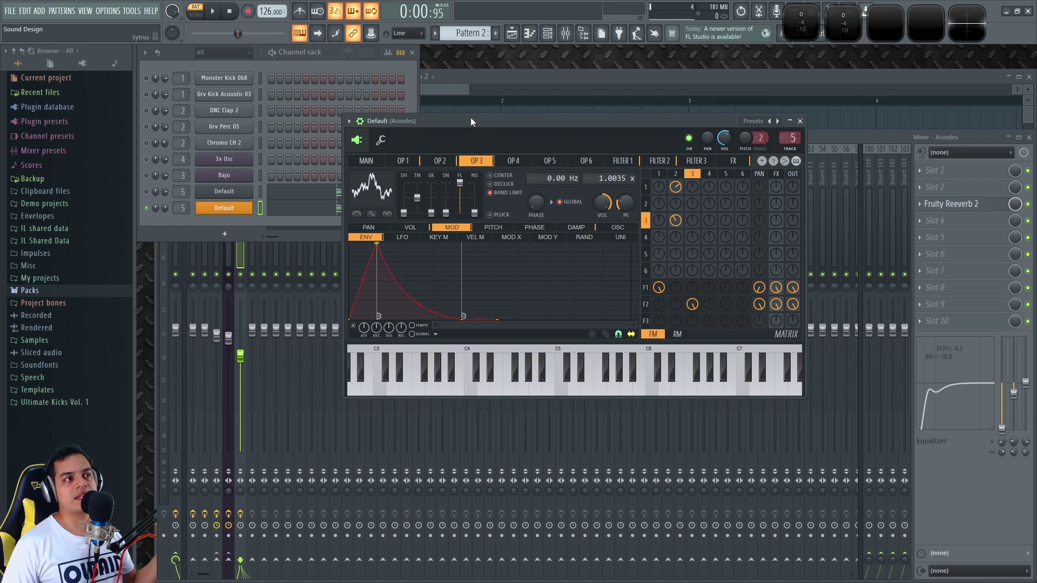
- Back in FL Studio, enlarge the lower Default channel's Sytrus window and open operator 3's oscillator harmonics
{"action": "left_click_drag", "start_coordinate": [471, 120], "coordinate": [416, 97]}
{"action": "left_click", "coordinate": [401, 179]}
{"action": "left_click_drag", "start_coordinate": [771, 366], "coordinate": [853, 423]}
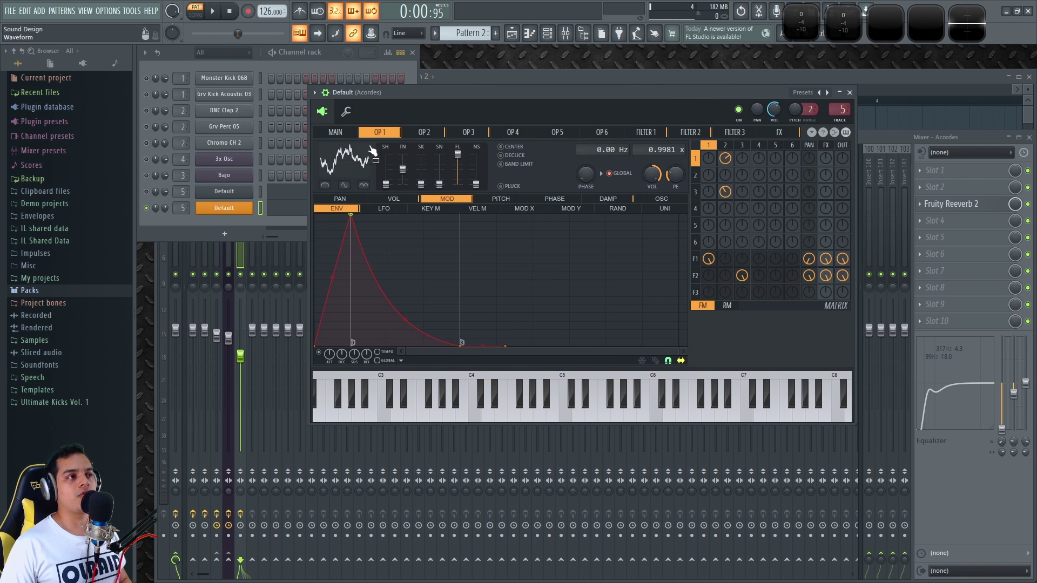
{"action": "left_click", "coordinate": [459, 138]}
{"action": "left_click", "coordinate": [386, 138]}
{"action": "left_click", "coordinate": [468, 135]}
{"action": "left_click", "coordinate": [668, 202]}
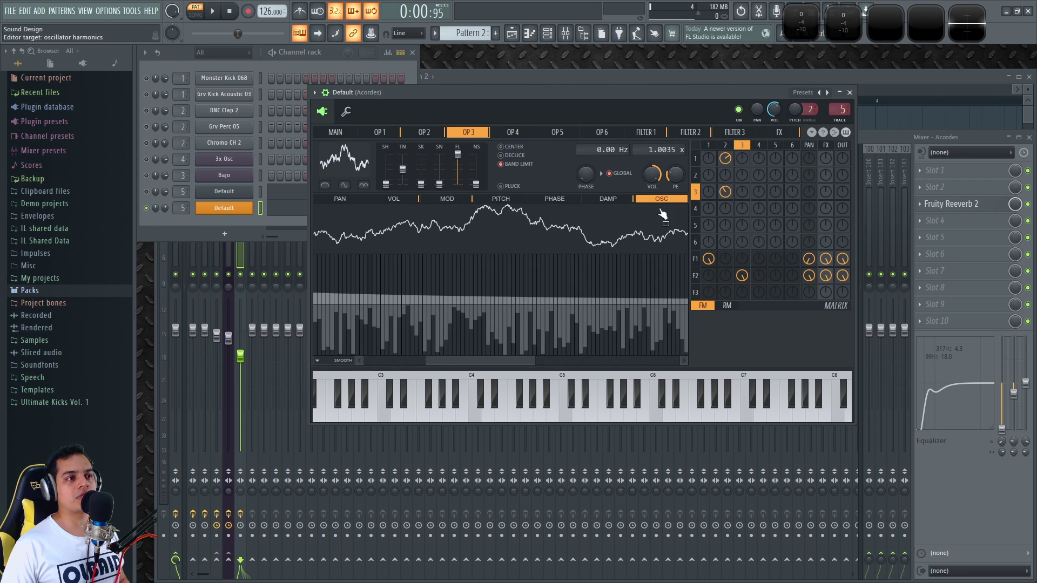
- Set operator 3's waveform to Saw, convert it to sine harmonics, and randomize the phases of its harmonics
{"action": "left_click", "coordinate": [345, 165]}
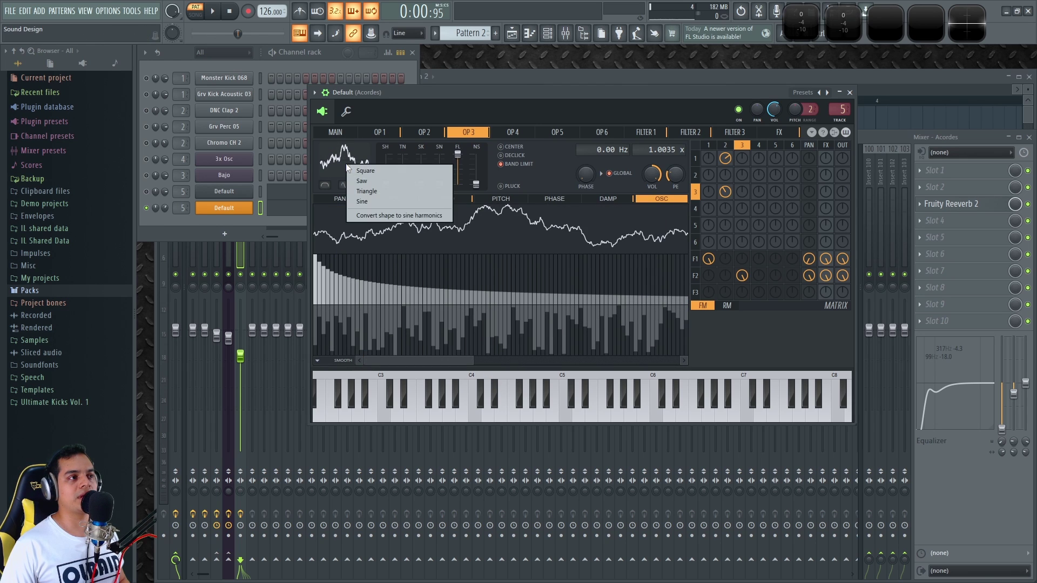
{"action": "left_click", "coordinate": [377, 179]}
{"action": "left_click", "coordinate": [343, 166]}
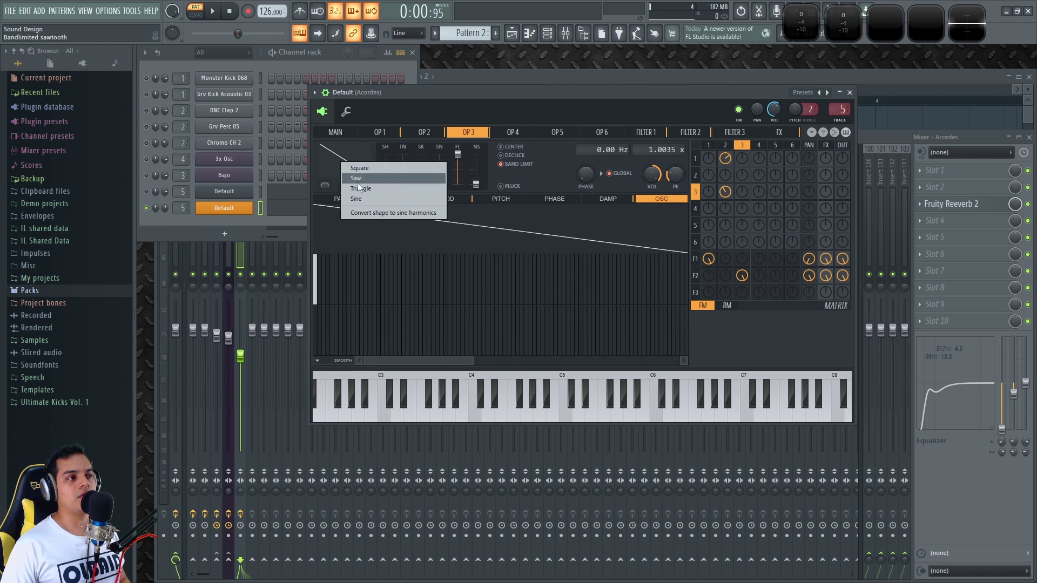
{"action": "left_click", "coordinate": [378, 214]}
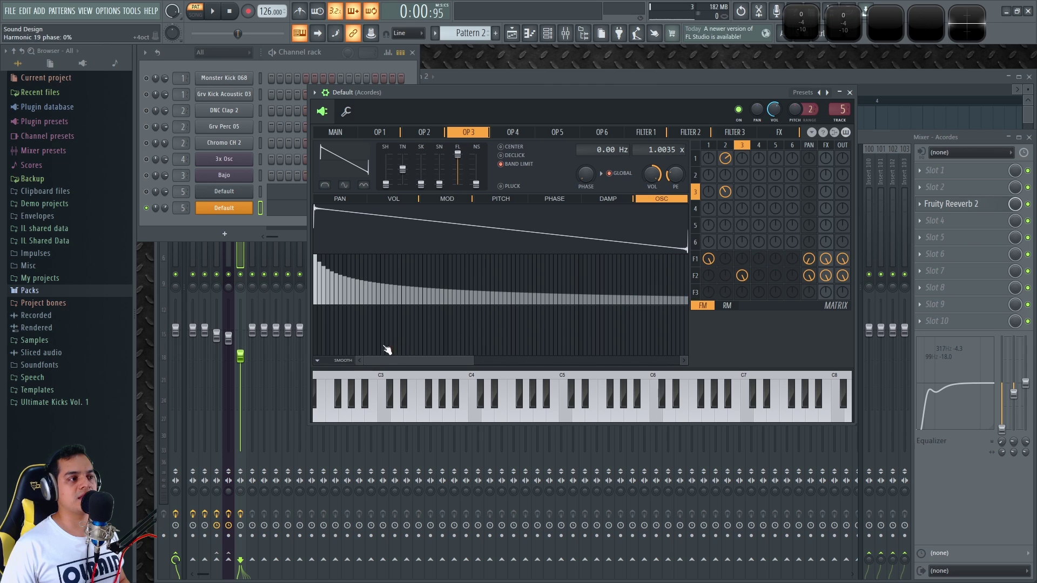
{"action": "left_click", "coordinate": [318, 360]}
{"action": "left_click", "coordinate": [371, 495]}
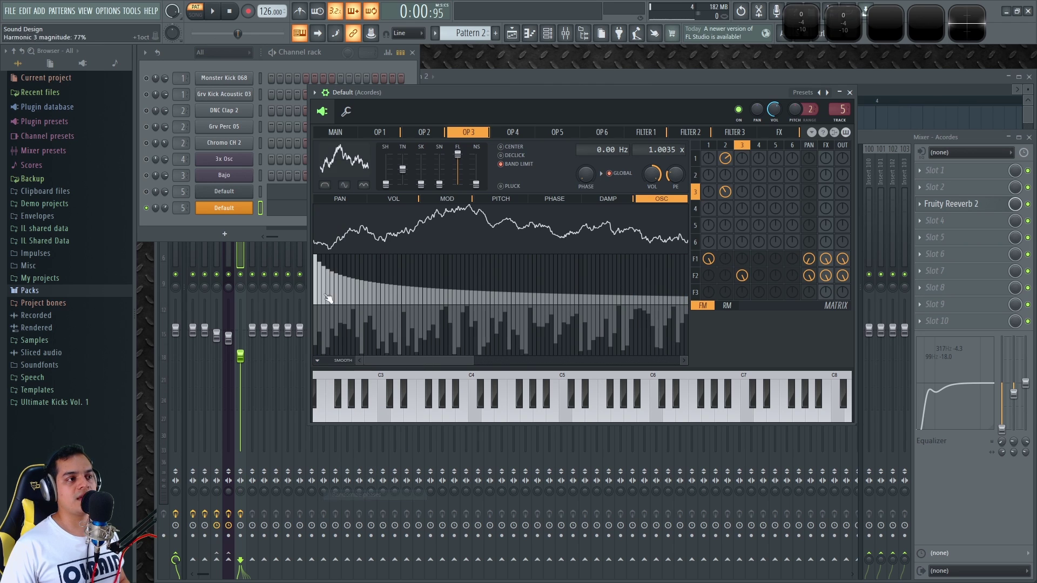
{"action": "key", "text": "q"}
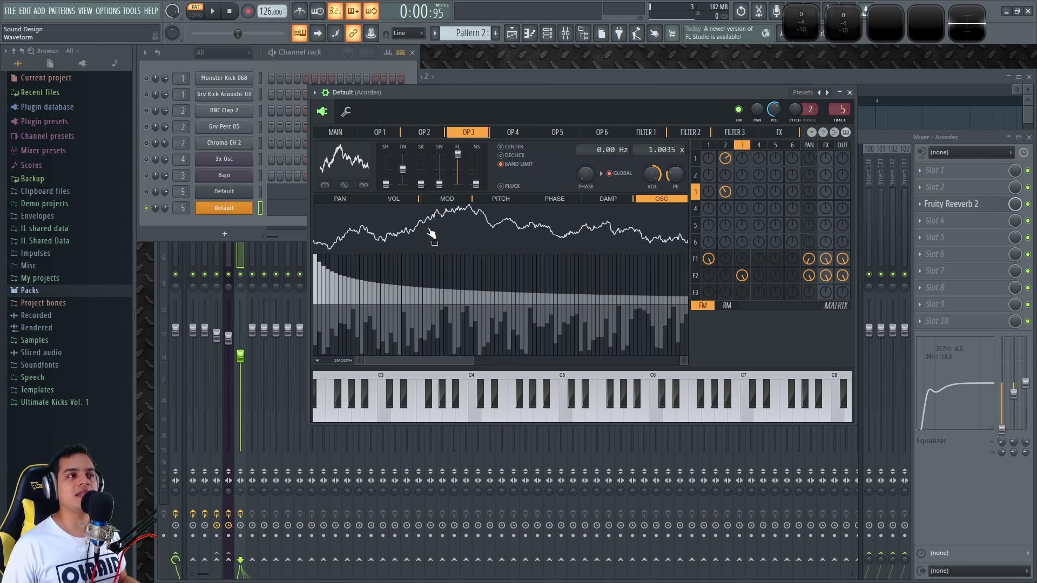
- Compare the waveforms and frequency ratios of operators 1 and 3, and play a test note
{"action": "left_click_drag", "start_coordinate": [593, 92], "coordinate": [594, 124]}
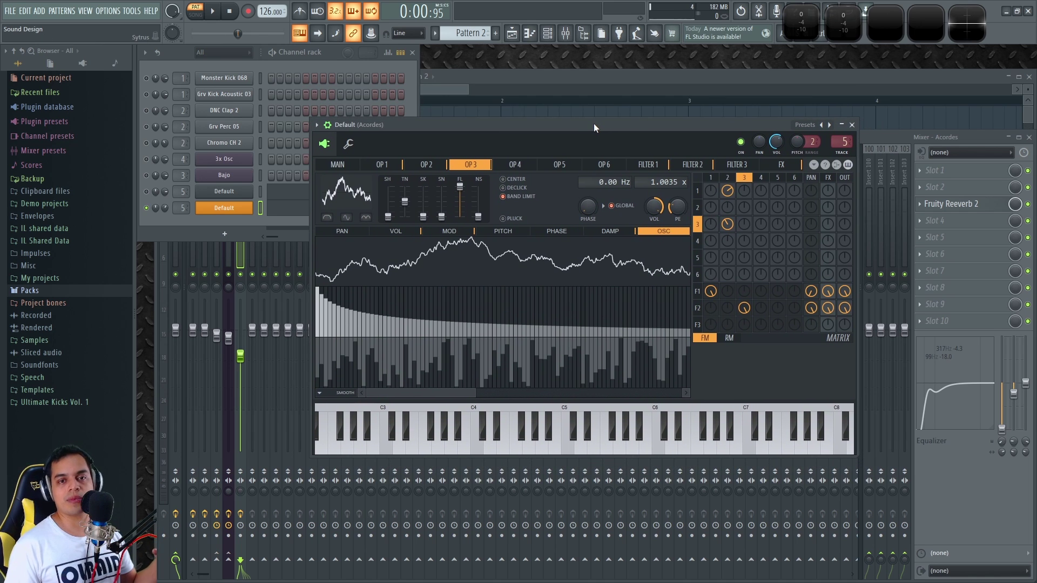
{"action": "left_click_drag", "start_coordinate": [594, 124], "coordinate": [591, 102]}
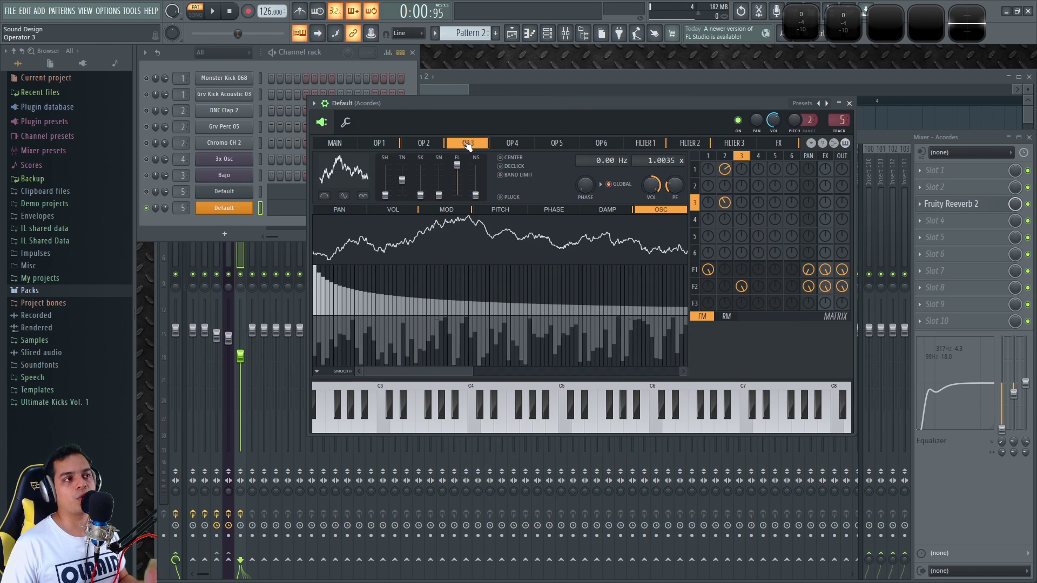
{"action": "left_click", "coordinate": [379, 143]}
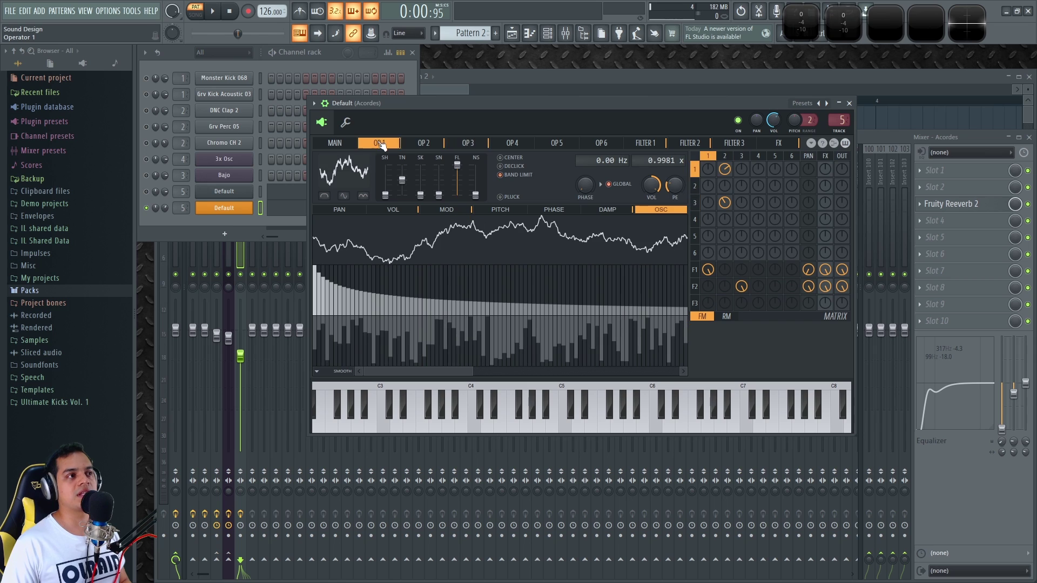
{"action": "left_click", "coordinate": [477, 145]}
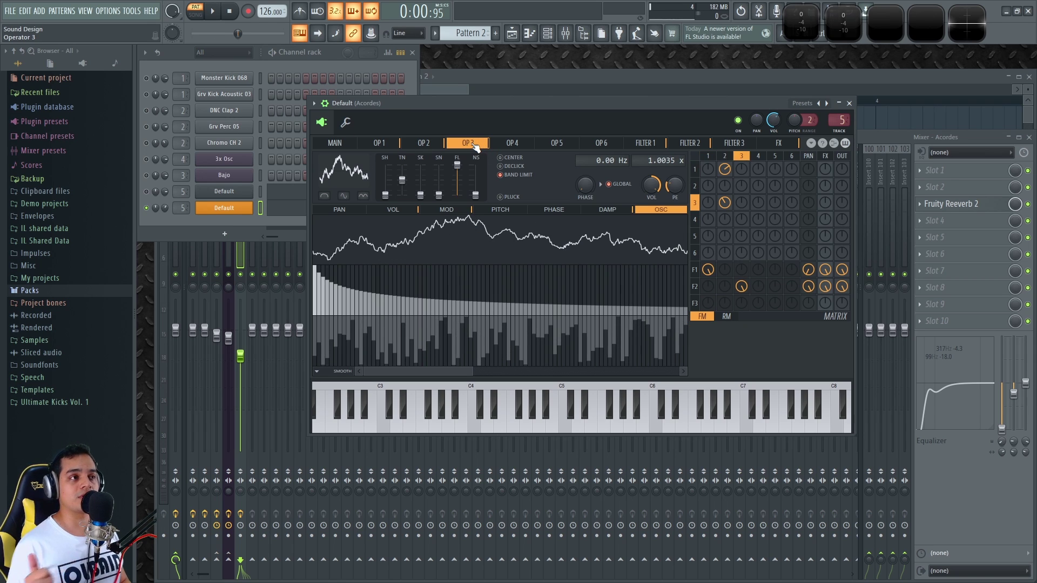
{"action": "left_click", "coordinate": [389, 141]}
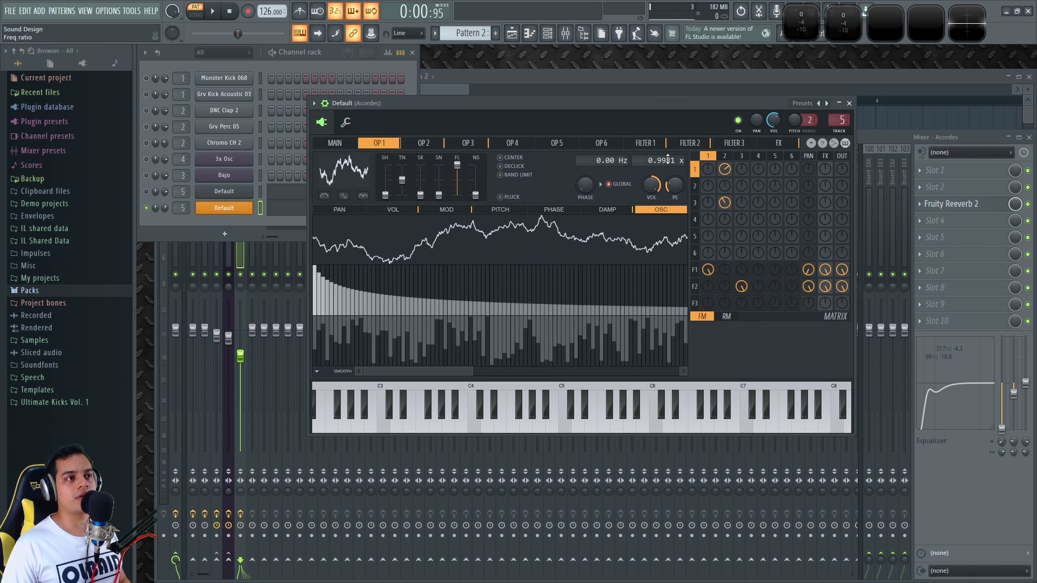
{"action": "left_click", "coordinate": [463, 144]}
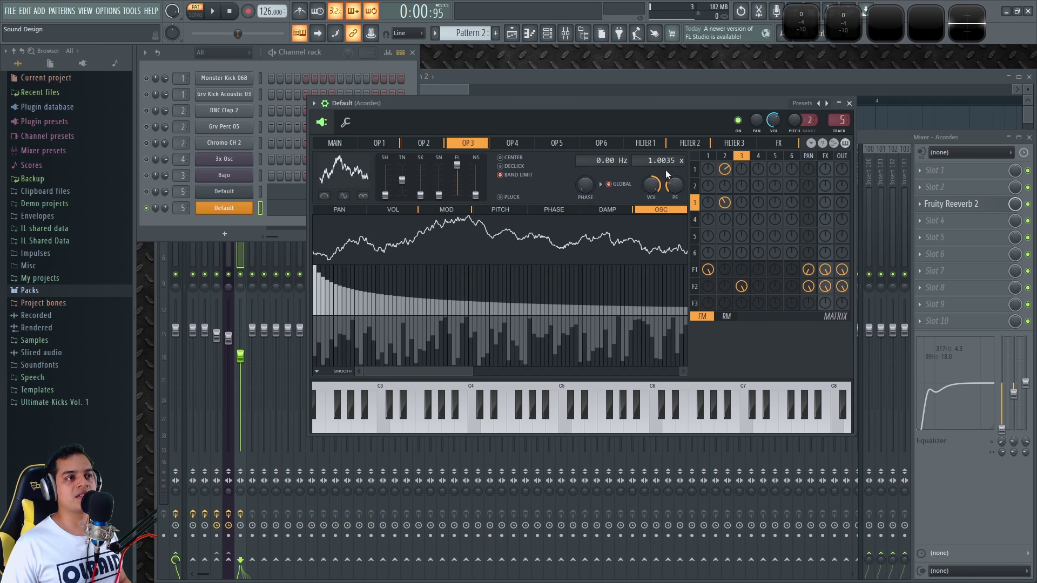
{"action": "key", "text": "z"}
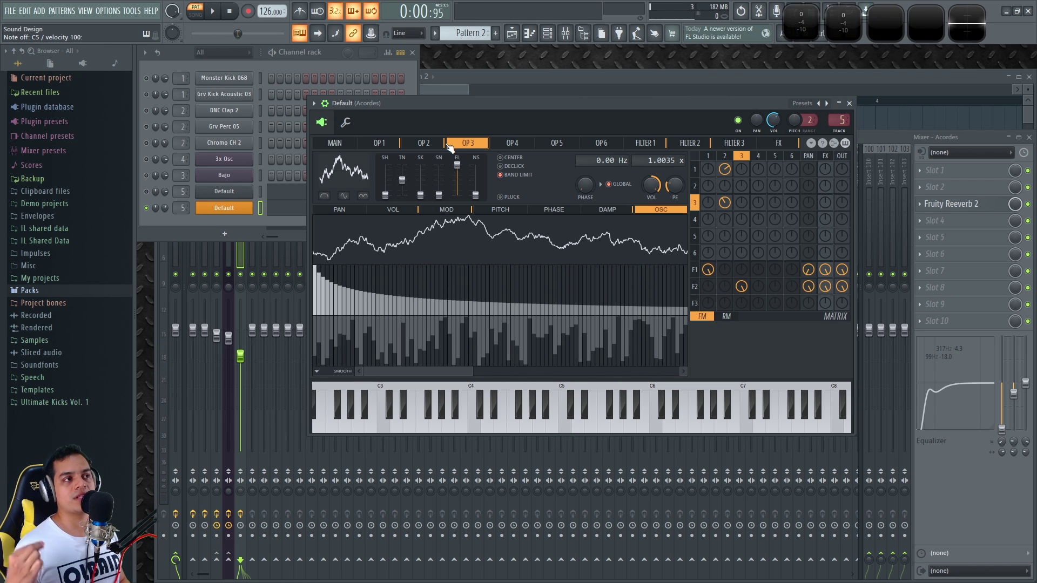
- Turn off operator 2's FM modulation of operators 1 and 3 in the matrix and audition the sound with test notes
{"action": "left_click", "coordinate": [437, 145]}
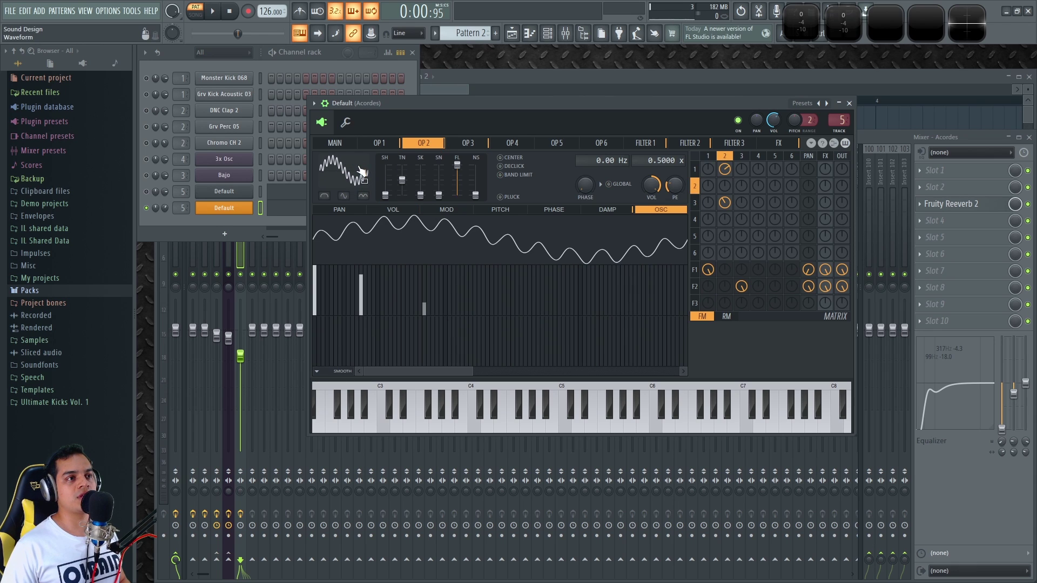
{"action": "left_click", "coordinate": [478, 145]}
{"action": "left_click", "coordinate": [436, 147]}
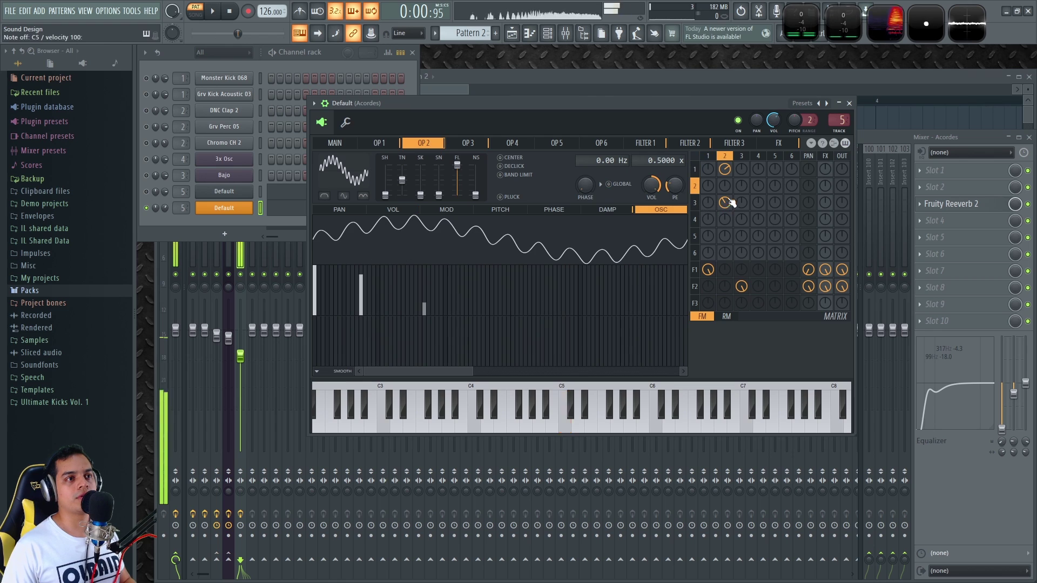
{"action": "key", "text": "q"}
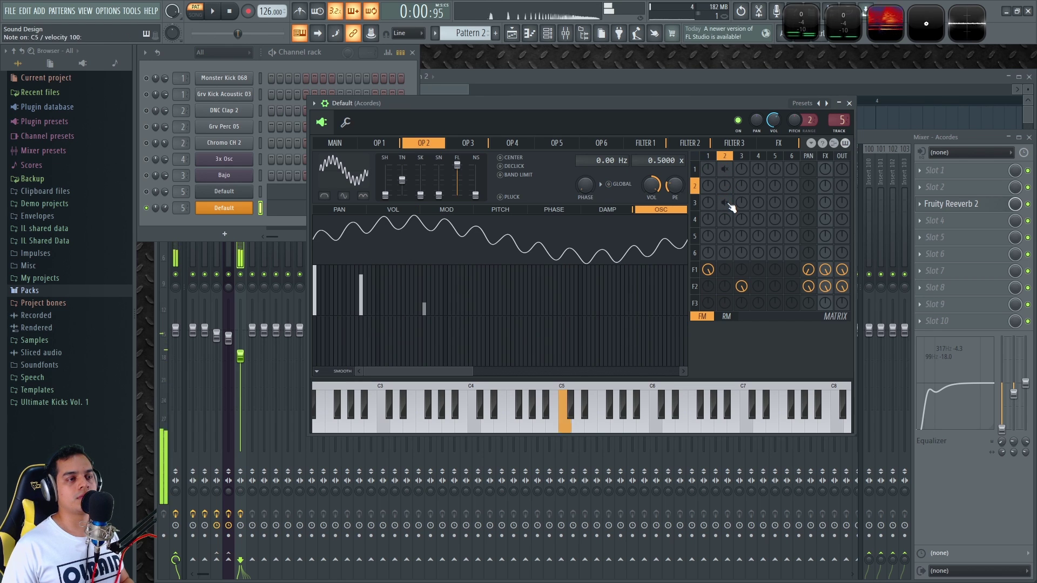
{"action": "key", "text": "w"}
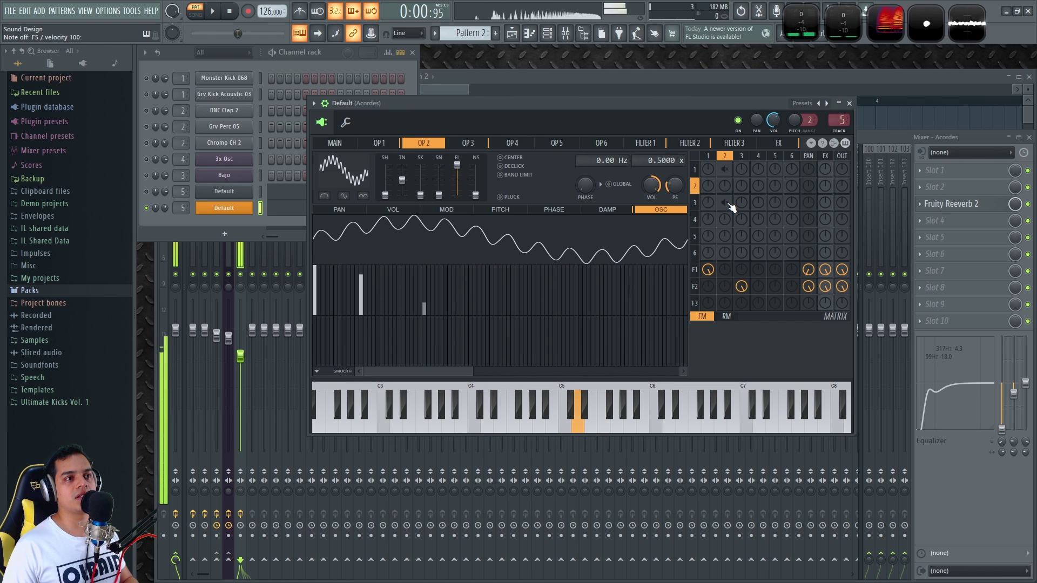
- Turn operator 2's FM modulation of operators 1 and 3 back on in the matrix and audition with test notes
{"action": "key", "text": "w"}
{"action": "key", "text": "r"}
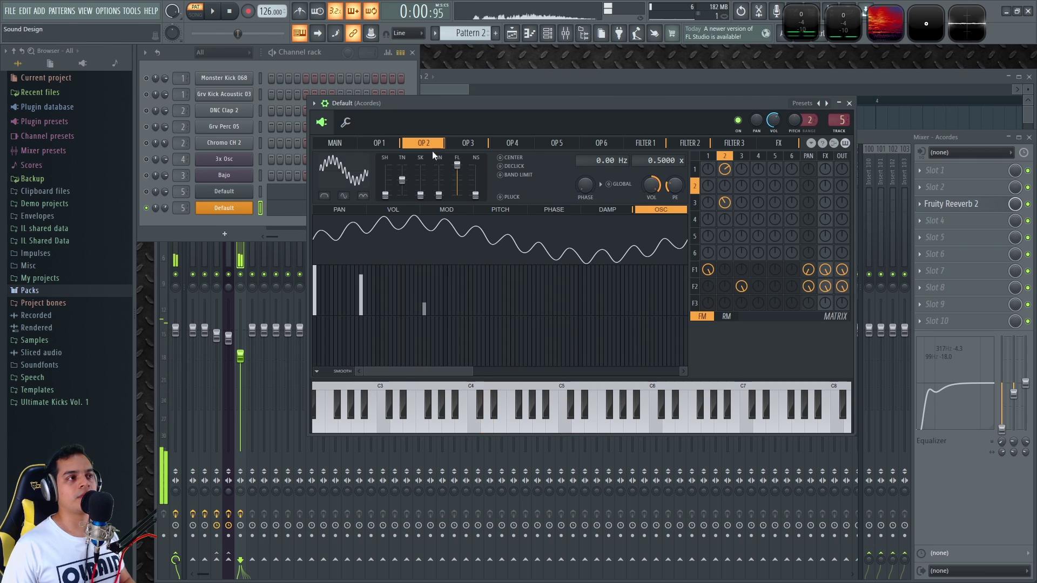
- Examine operator 1's volume and modulation envelopes and compare them with the modulation envelopes of operators 3 and 2
{"action": "left_click", "coordinate": [386, 143]}
{"action": "left_click", "coordinate": [405, 211]}
{"action": "left_click", "coordinate": [447, 210]}
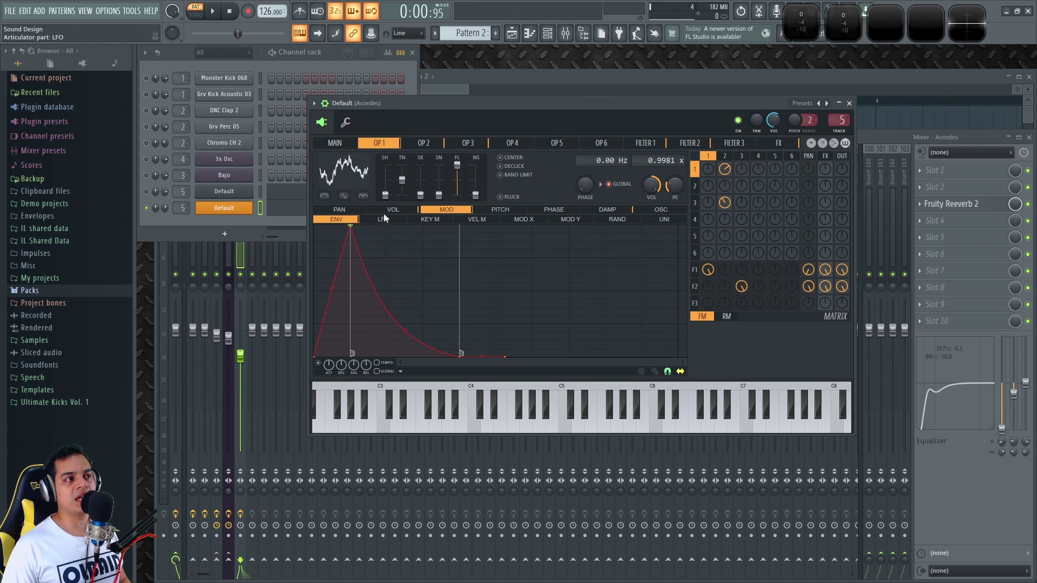
{"action": "left_click", "coordinate": [400, 211]}
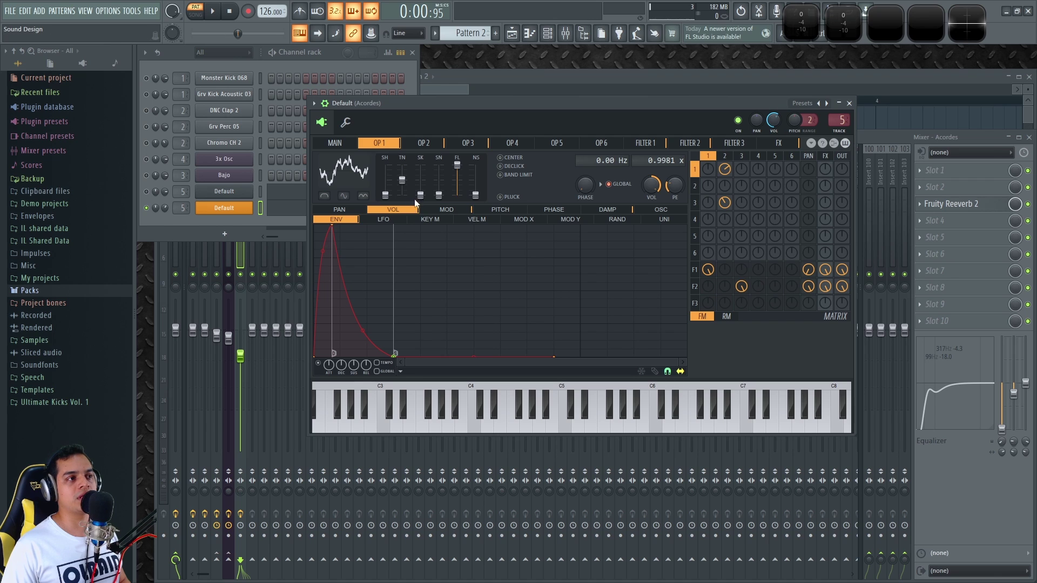
{"action": "left_click", "coordinate": [447, 210]}
{"action": "mouse_move", "coordinate": [333, 286]}
{"action": "left_mouse_down"}
{"action": "mouse_move", "coordinate": [332, 355]}
{"action": "mouse_move", "coordinate": [332, 297]}
{"action": "left_mouse_up"}
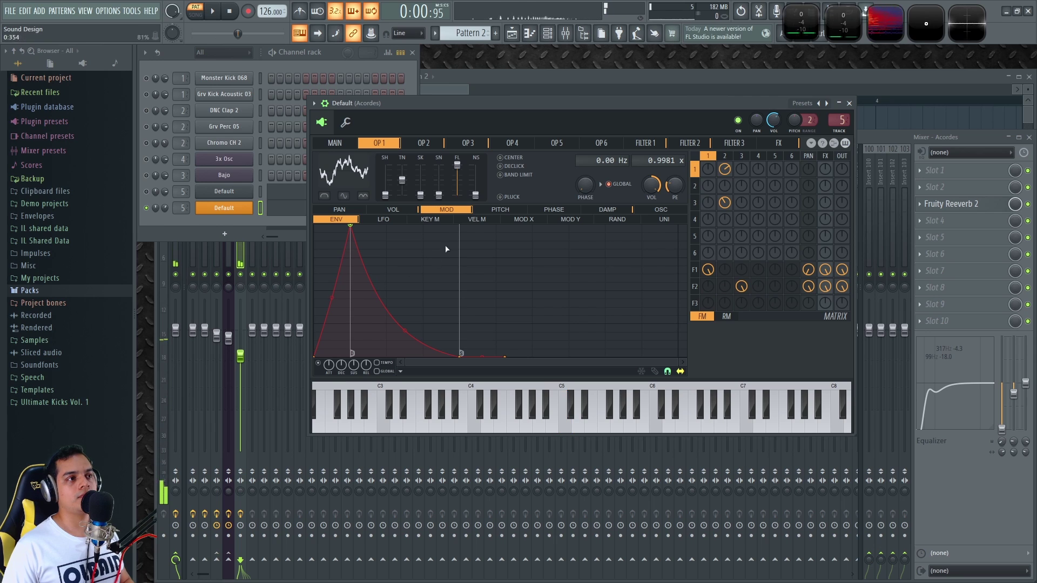
{"action": "left_click", "coordinate": [646, 143]}
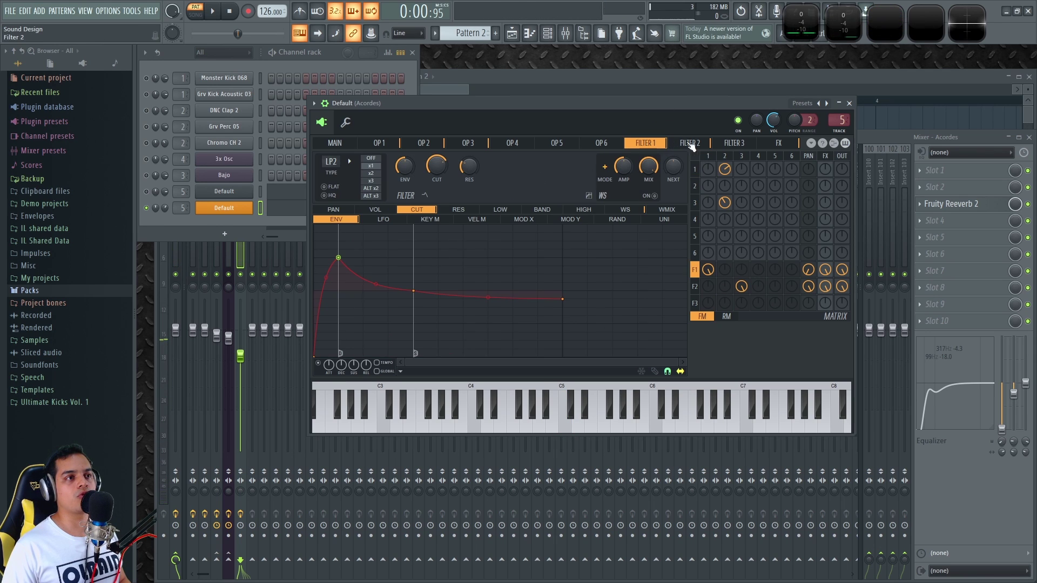
{"action": "left_click", "coordinate": [380, 144]}
{"action": "left_click", "coordinate": [469, 143]}
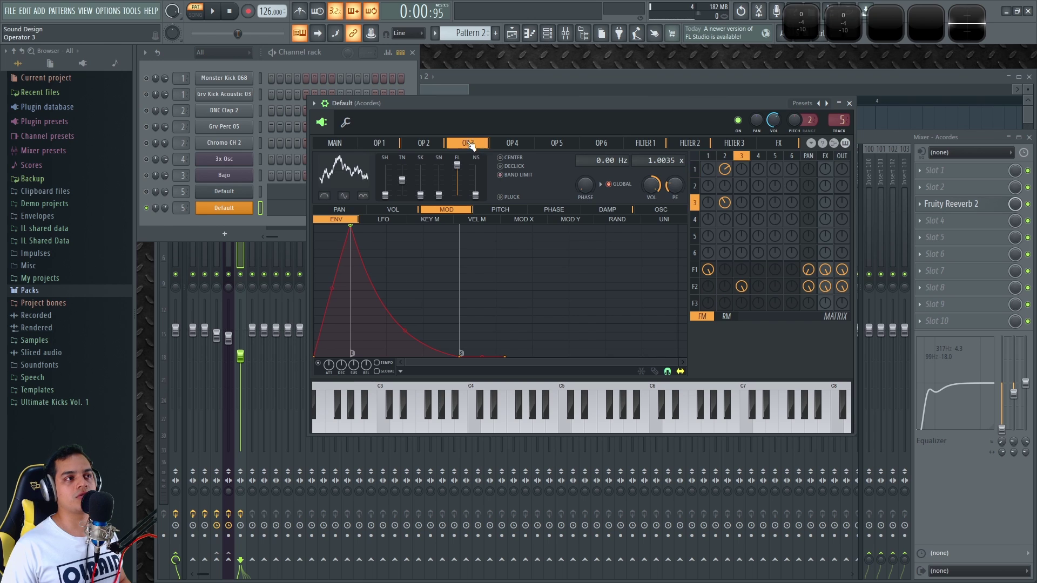
{"action": "left_click", "coordinate": [426, 144]}
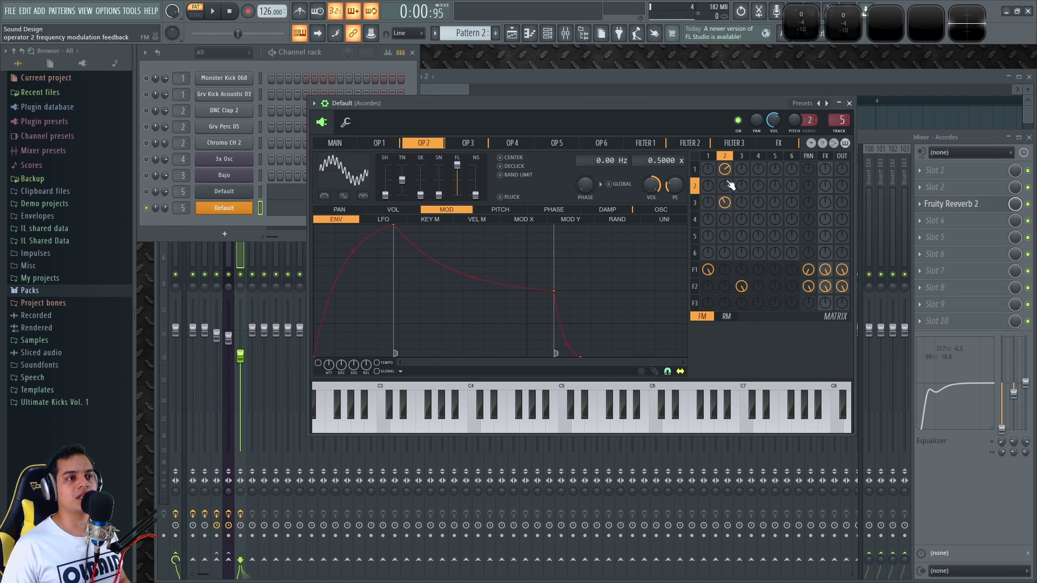
- Compare the settings and cutoff envelopes of filter 1 and filter 2
{"action": "left_click", "coordinate": [687, 144]}
{"action": "left_click", "coordinate": [663, 144]}
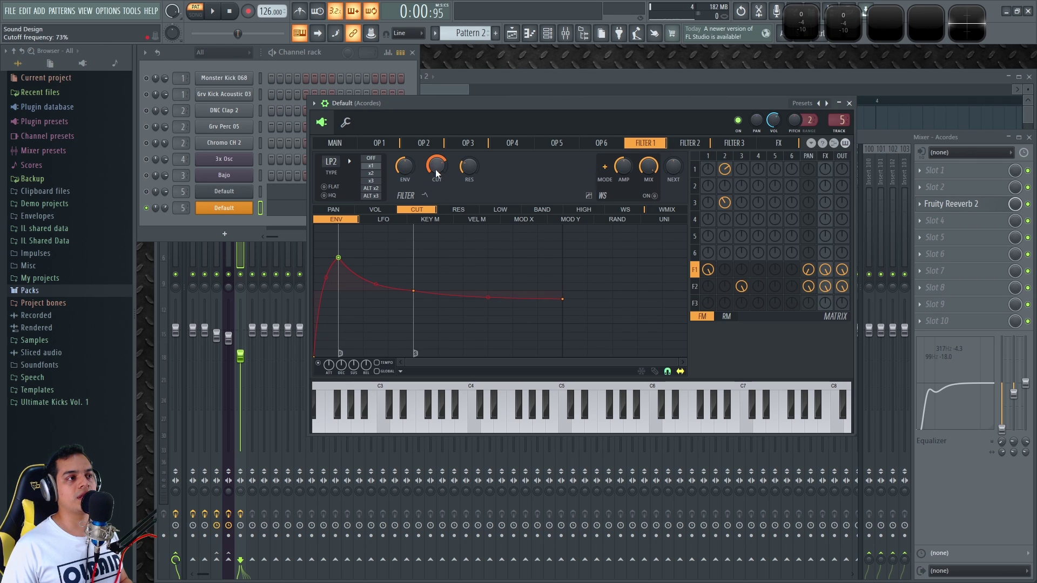
{"action": "left_click", "coordinate": [685, 146]}
{"action": "left_click", "coordinate": [660, 146]}
{"action": "left_click", "coordinate": [687, 147]}
{"action": "left_click", "coordinate": [650, 145]}
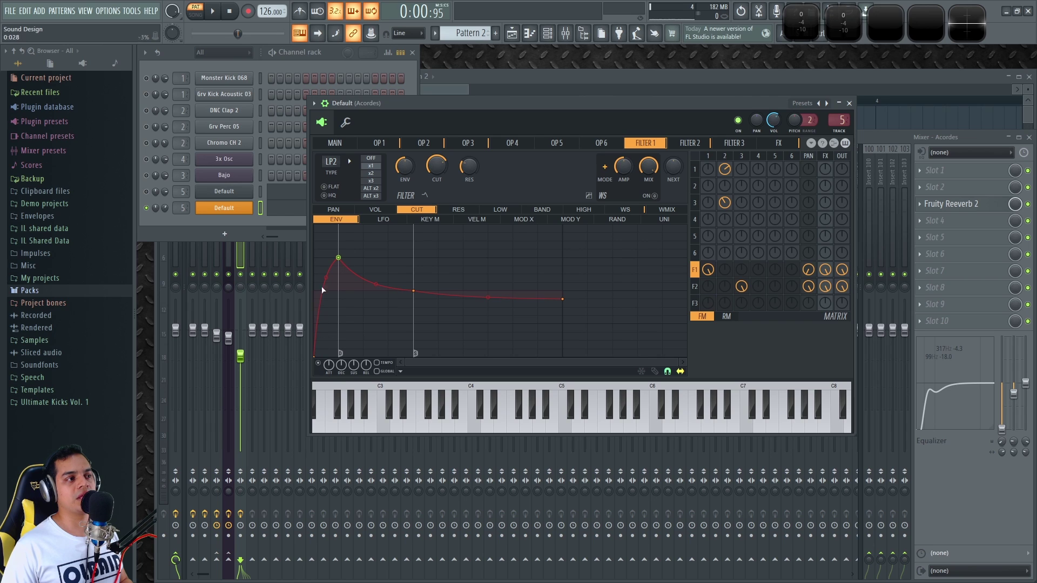
{"action": "mouse_move", "coordinate": [338, 261]}
{"action": "left_mouse_down"}
{"action": "mouse_move", "coordinate": [304, 261]}
{"action": "mouse_move", "coordinate": [336, 261]}
{"action": "left_mouse_up"}
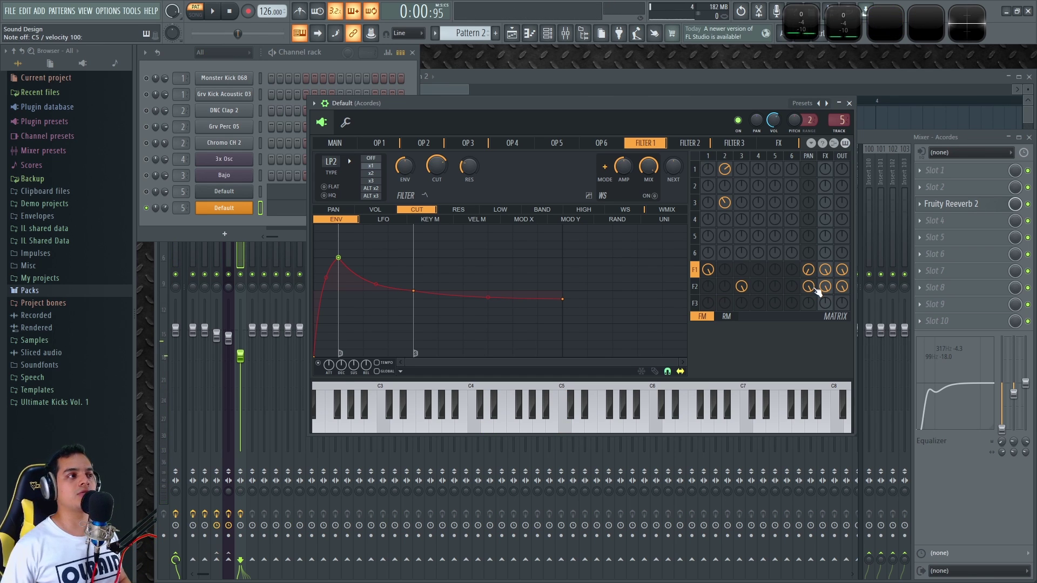
- Play the chord pattern briefly and check the reverb on Sytrus's effects page with a test note
{"action": "key", "text": "space"}
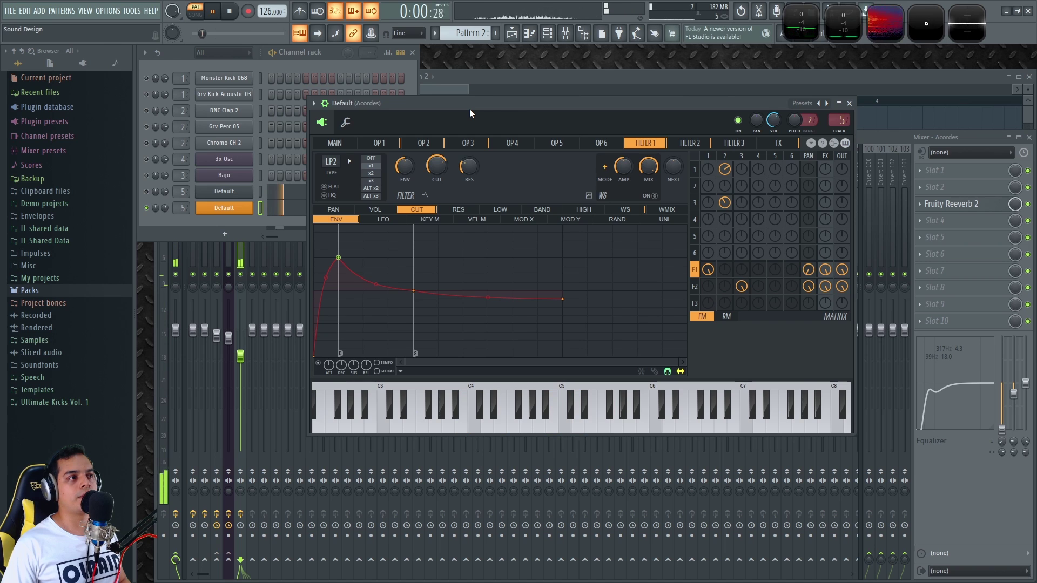
{"action": "key", "text": "space"}
{"action": "left_click", "coordinate": [778, 142]}
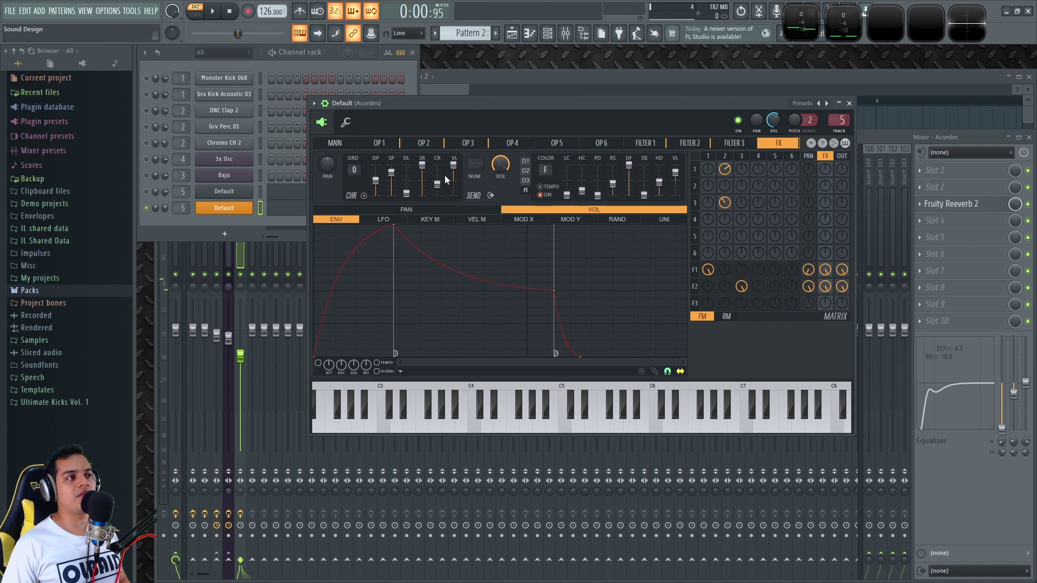
{"action": "left_click", "coordinate": [541, 195]}
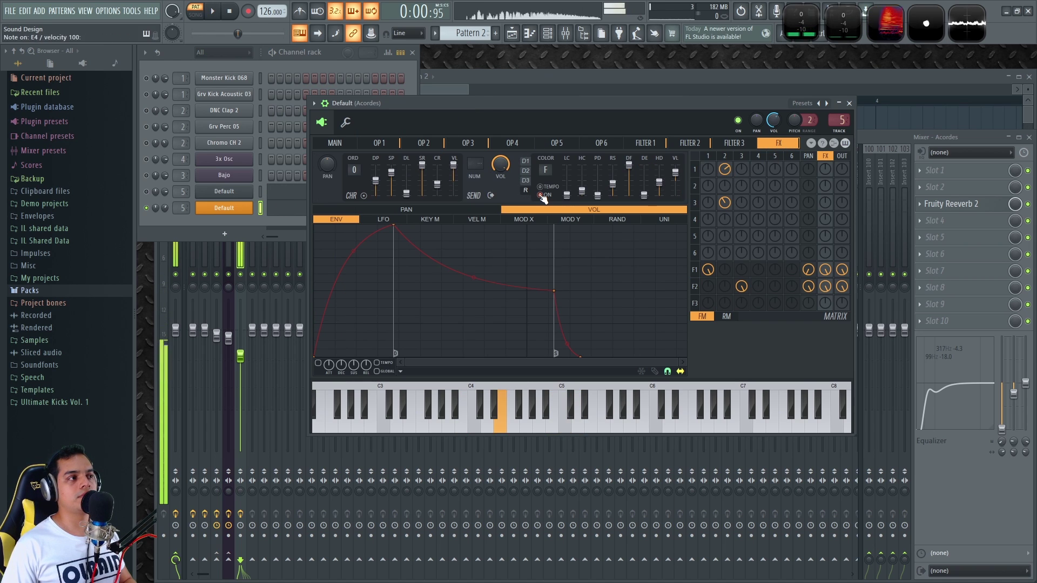
{"action": "left_click_drag", "start_coordinate": [497, 106], "coordinate": [527, 122]}
- Play the pattern again, return to Sytrus's main page, and save the project
{"action": "key", "text": "space"}
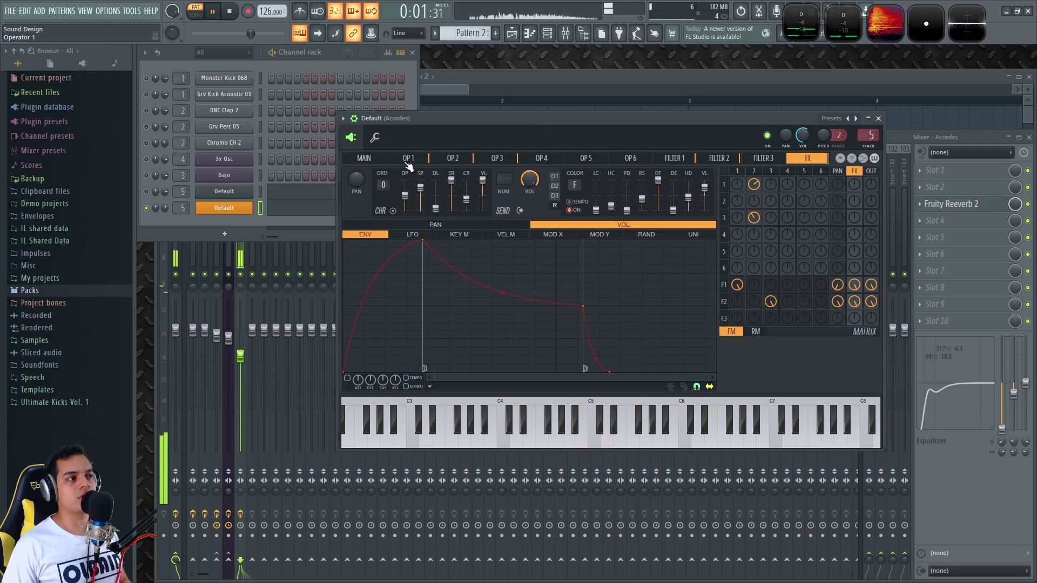
{"action": "left_click", "coordinate": [364, 158]}
{"action": "key", "text": "space"}
{"action": "key", "text": "ctrl+s"}
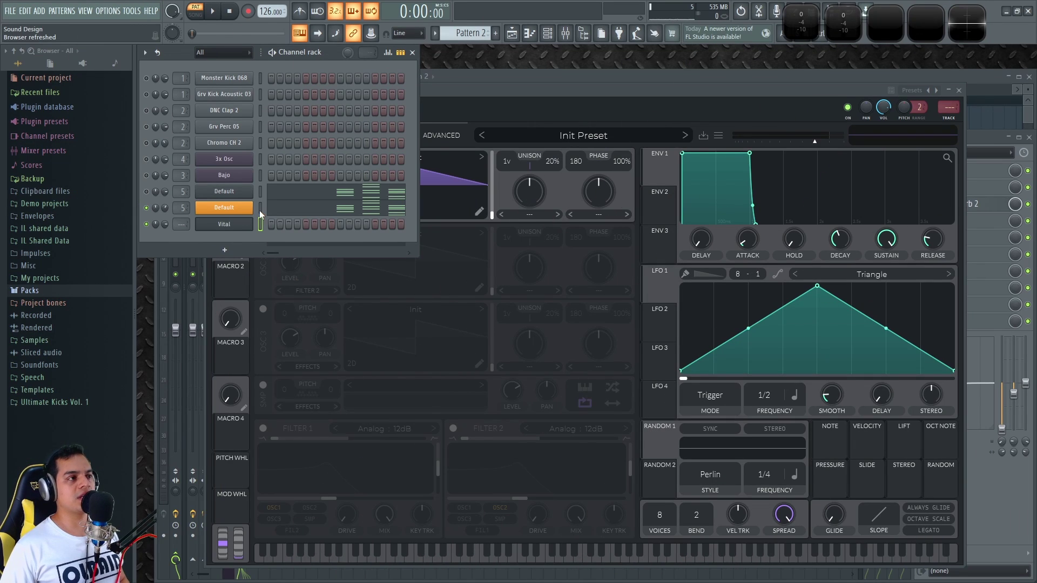
- Copy the chord notes from the lower Default channel into the Vital channel and audition them with Vital's initial sound
{"action": "left_click", "coordinate": [260, 211]}
{"action": "key", "text": "ctrl+c"}
{"action": "left_click", "coordinate": [259, 225]}
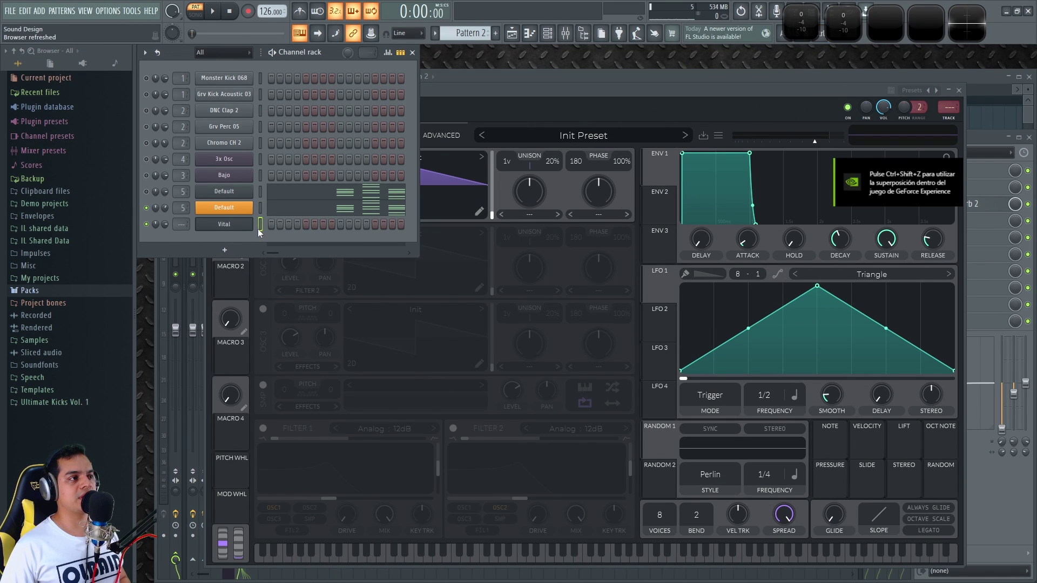
{"action": "key", "text": "ctrl+v"}
{"action": "key", "text": "space"}
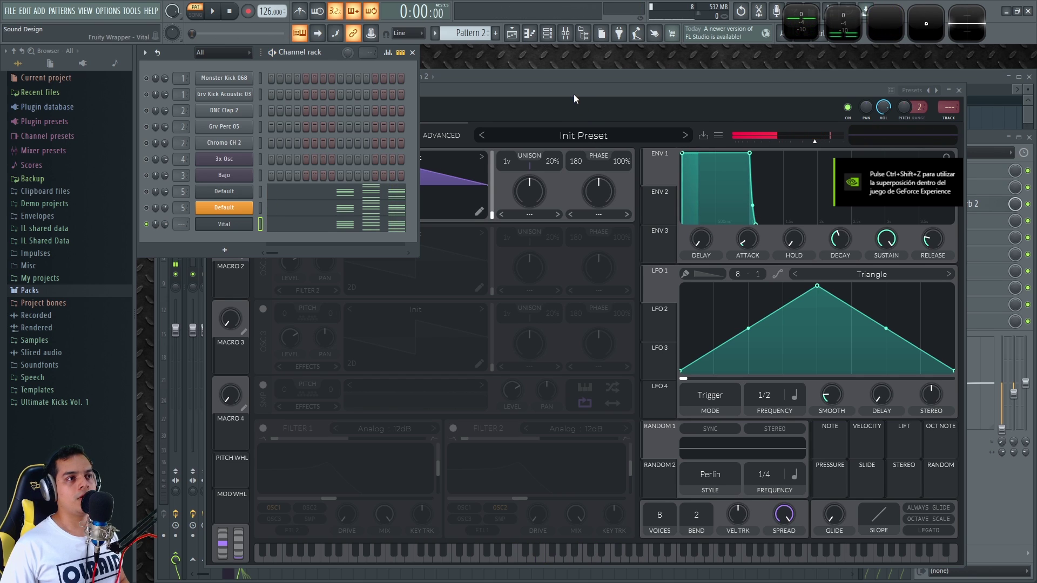
{"action": "left_click_drag", "start_coordinate": [573, 94], "coordinate": [583, 87]}
{"action": "key", "text": "space"}
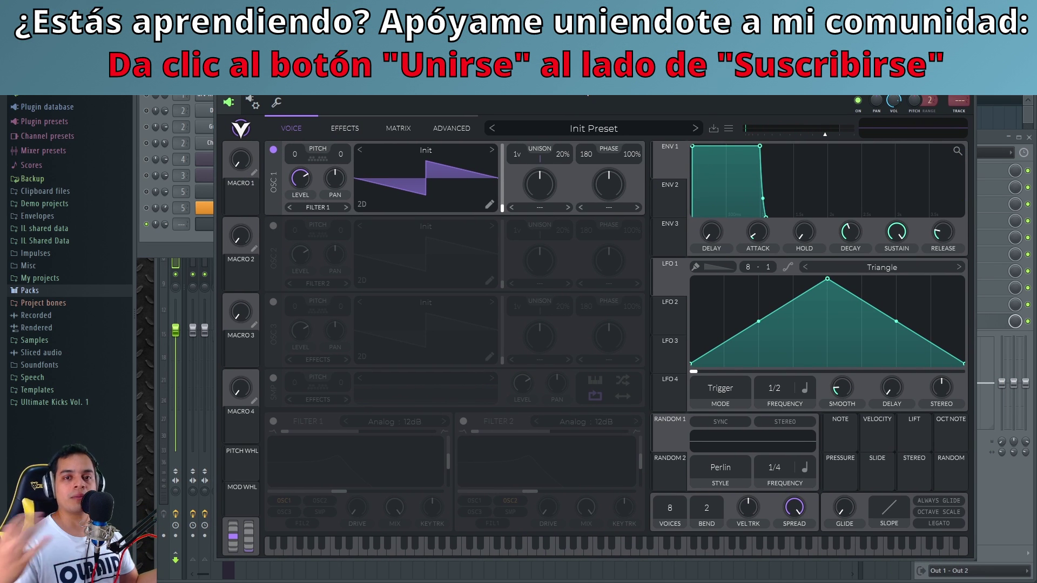
{"action": "mouse_move", "coordinate": [584, 86]}
{"action": "left_mouse_down"}
{"action": "mouse_move", "coordinate": [579, 76]}
{"action": "mouse_move", "coordinate": [593, 77]}
{"action": "left_mouse_up"}
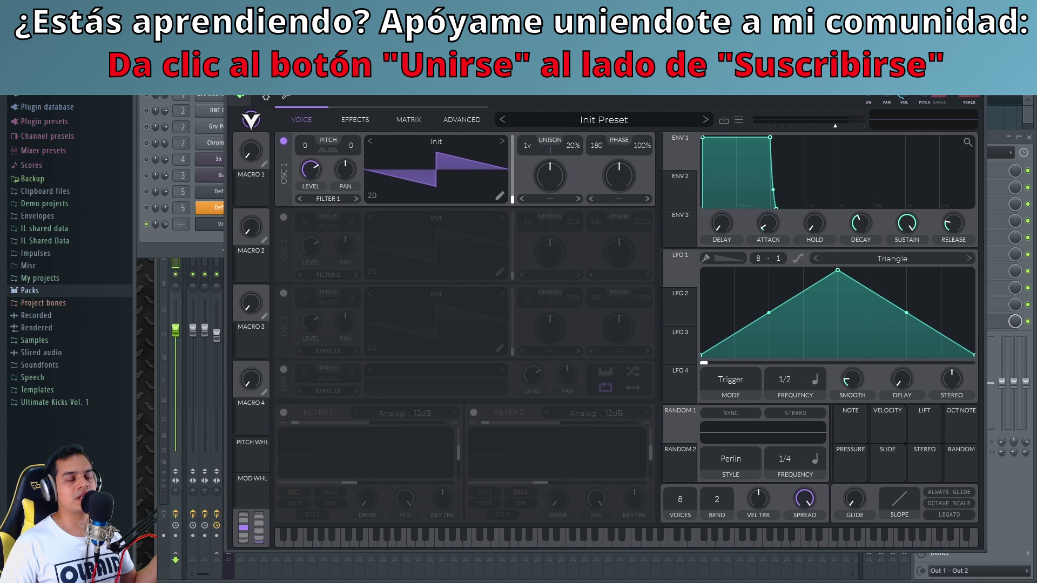
- Enable Vital's oscillator 2, and set the fine tune to 36 on oscillator 1 and -29 on oscillator 2
{"action": "left_click", "coordinate": [283, 217]}
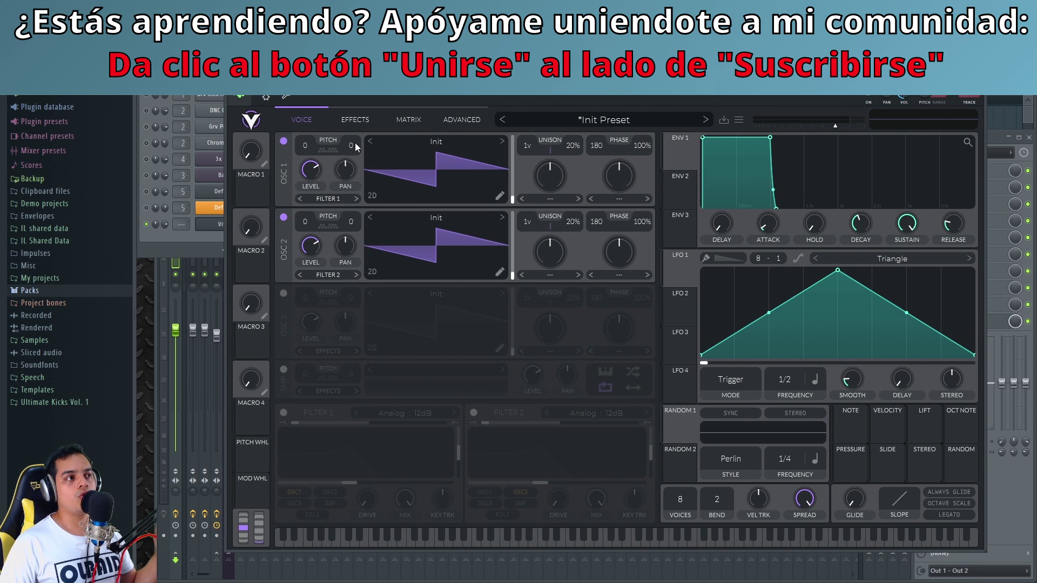
{"action": "left_click_drag", "start_coordinate": [351, 145], "coordinate": [359, 139]}
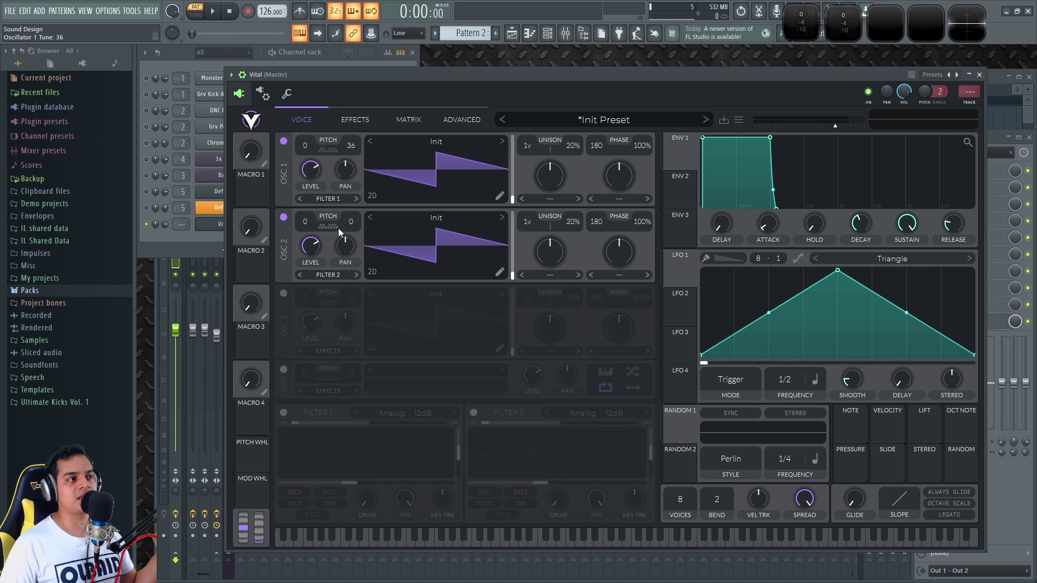
{"action": "left_click_drag", "start_coordinate": [354, 220], "coordinate": [354, 240]}
- Pan oscillator 1 to the right and oscillator 2 to the left while auditioning the chords
{"action": "key", "text": "space"}
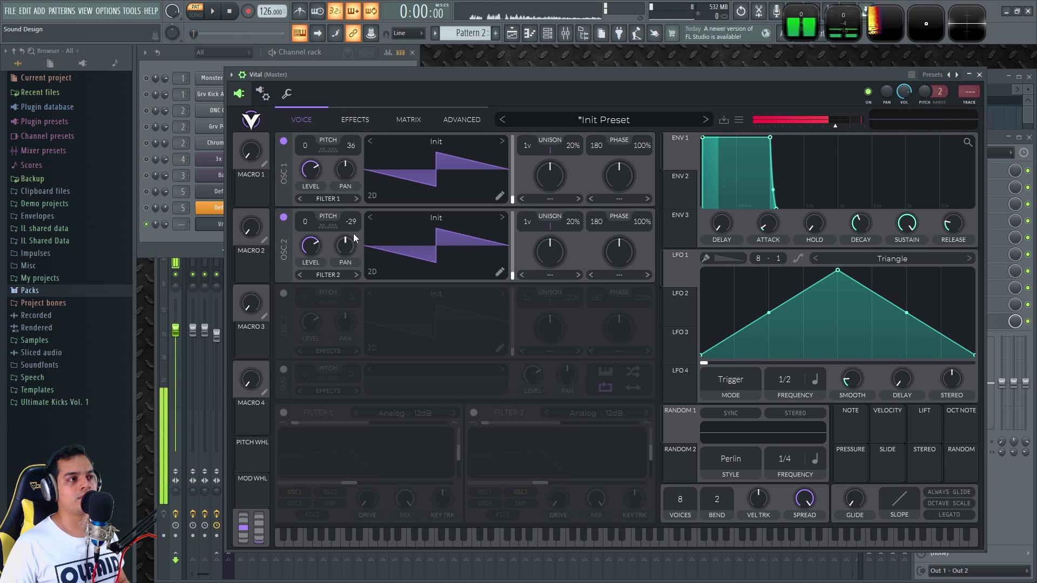
{"action": "key", "text": "space"}
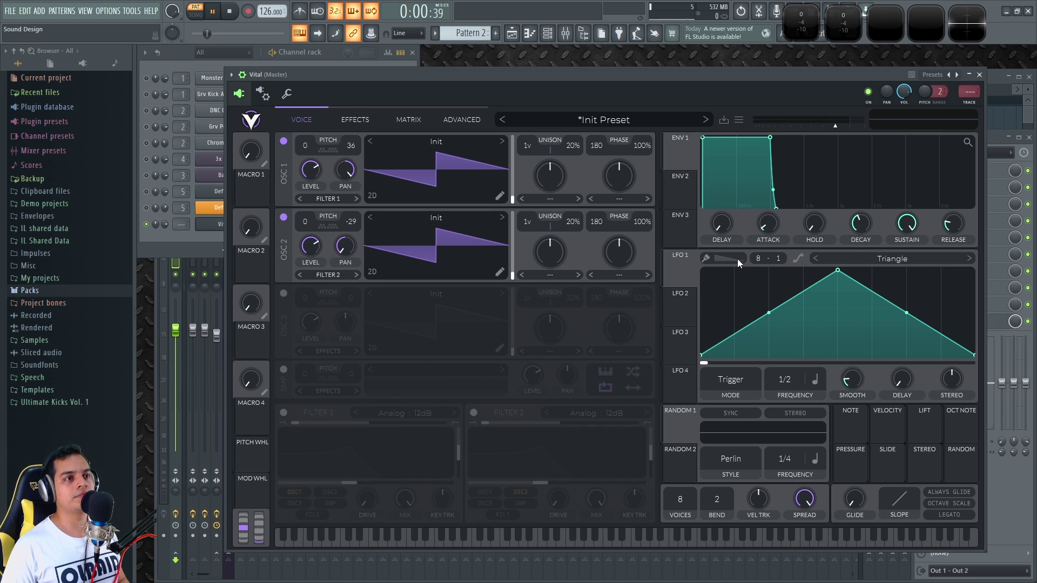
{"action": "key", "text": "space"}
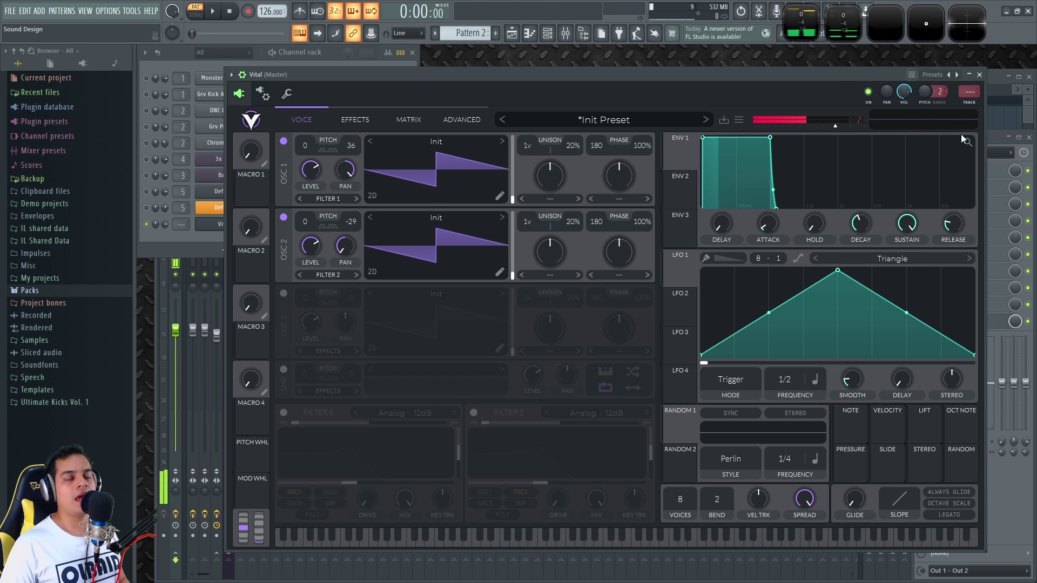
- Shape envelope 1 with a 0.086-second attack, a curved decay, zero sustain and a longer release, and audition it
{"action": "left_click_drag", "start_coordinate": [776, 225], "coordinate": [785, 214]}
{"action": "left_click_drag", "start_coordinate": [784, 142], "coordinate": [757, 225]}
{"action": "left_click_drag", "start_coordinate": [949, 227], "coordinate": [950, 220]}
{"action": "key", "text": "v"}
{"action": "key", "text": "v"}
{"action": "left_click_drag", "start_coordinate": [773, 217], "coordinate": [777, 222]}
{"action": "key", "text": "space"}
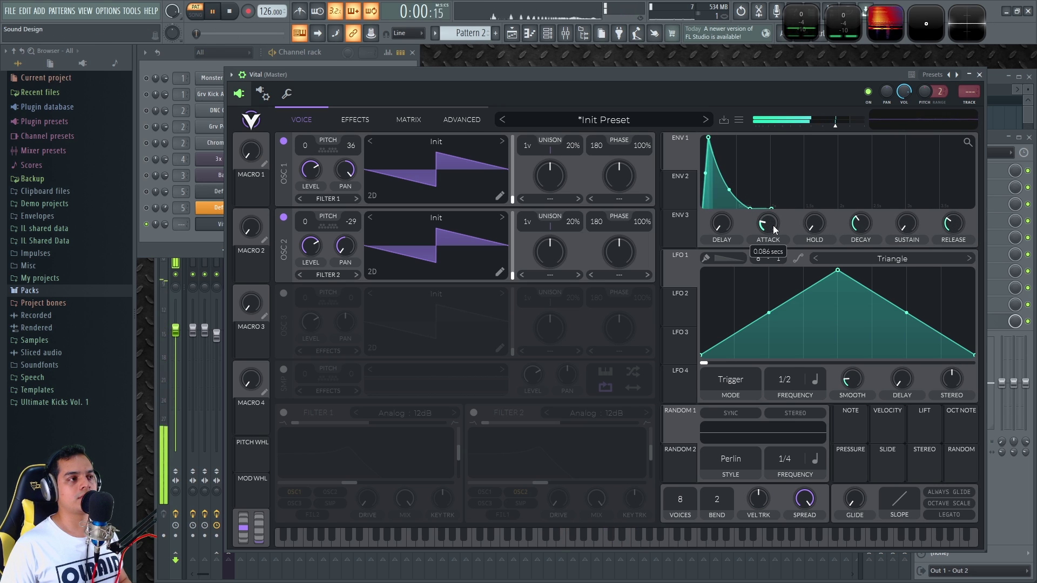
{"action": "key", "text": "space"}
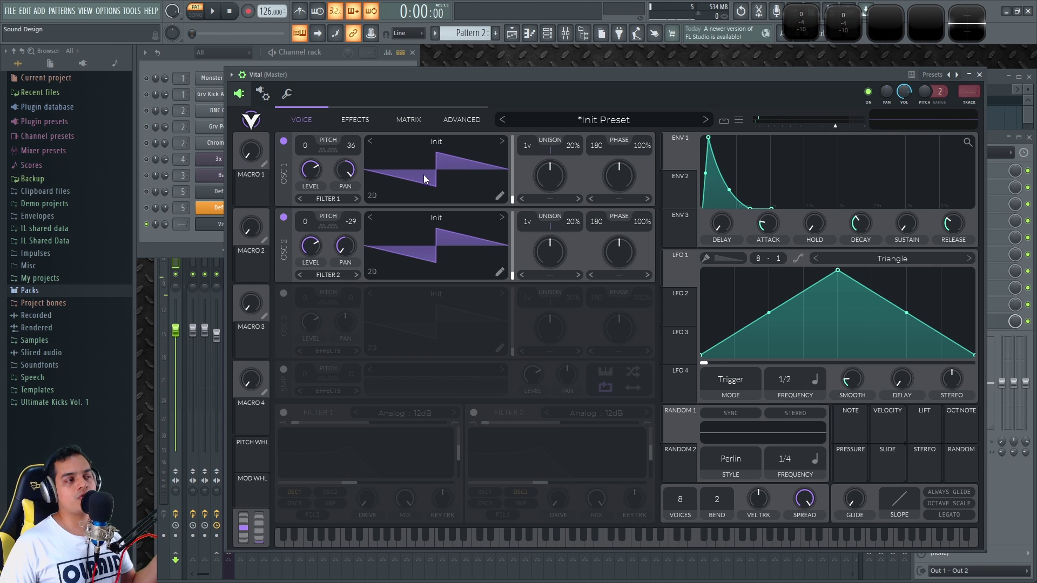
- Randomize the harmonic amplitudes of oscillator 1's waveform in the wavetable editor and leave the editor
{"action": "left_click", "coordinate": [500, 194]}
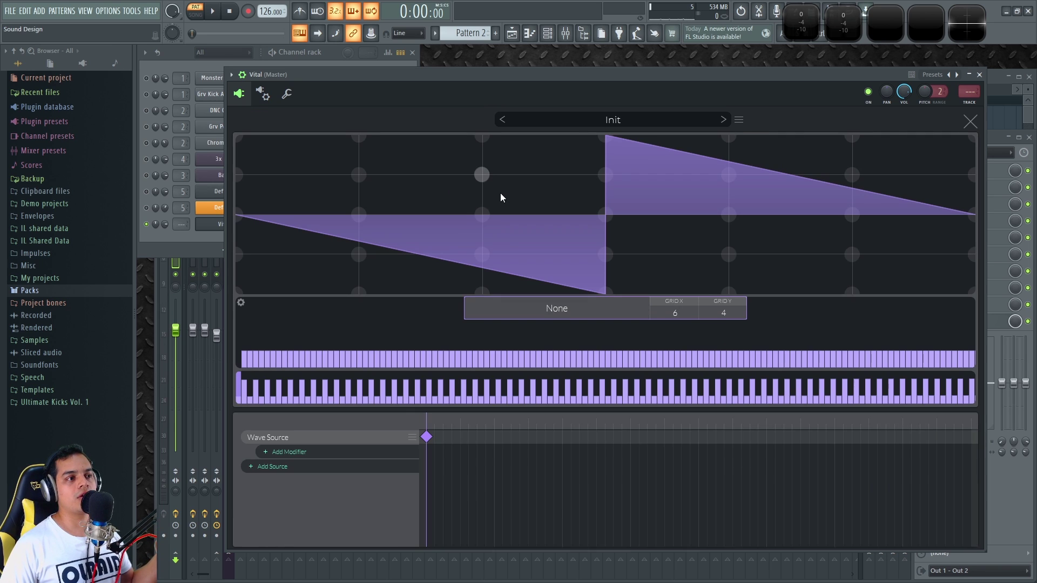
{"action": "right_click", "coordinate": [277, 332]}
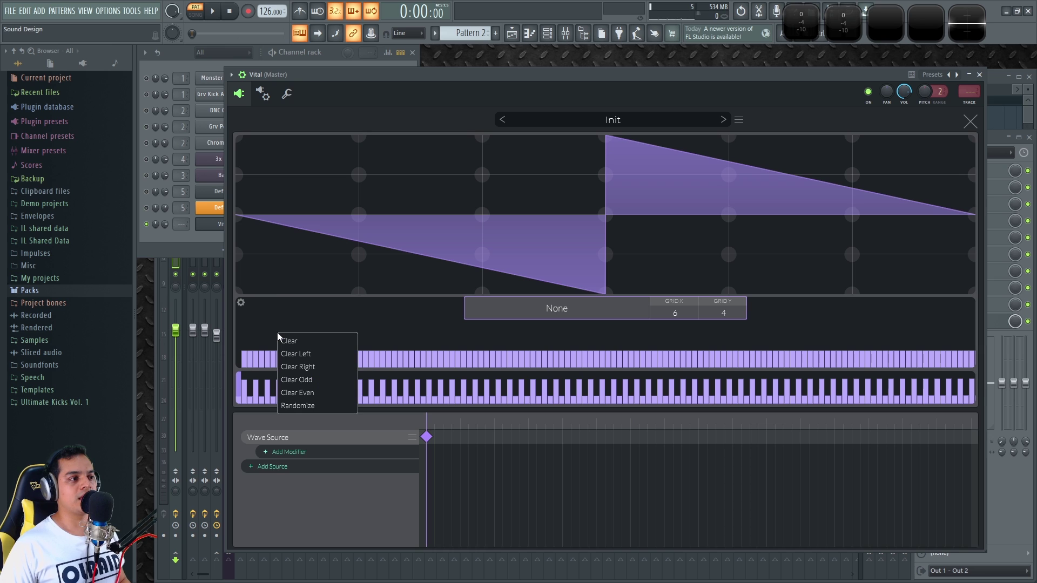
{"action": "left_click", "coordinate": [308, 406]}
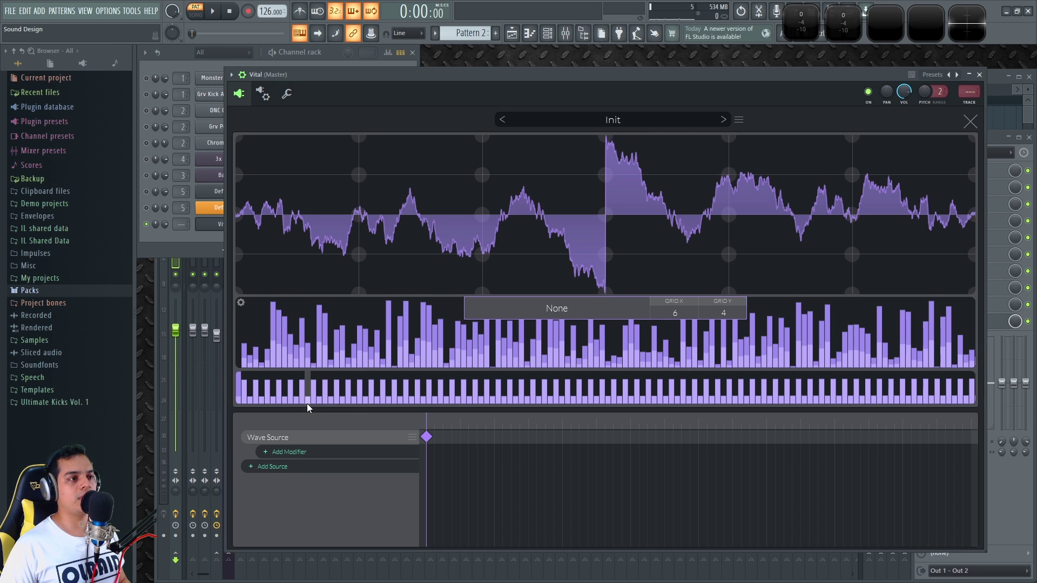
{"action": "left_click", "coordinate": [979, 74]}
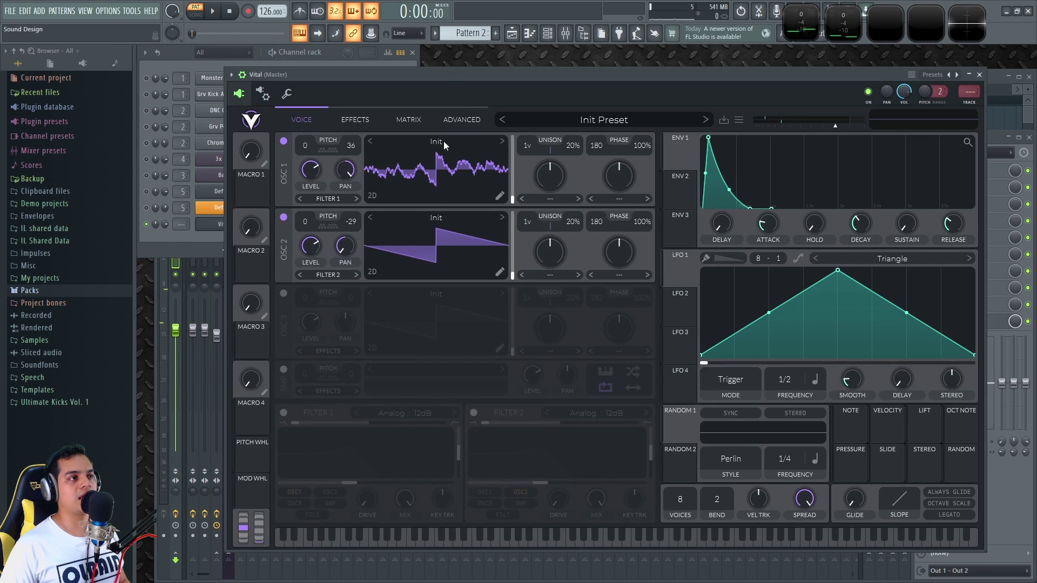
- Randomize the harmonic phases of oscillator 2's waveform in the wavetable editor, and play the chords with Vital's window reopened
{"action": "left_click_drag", "start_coordinate": [453, 70], "coordinate": [459, 63]}
{"action": "left_click", "coordinate": [509, 261]}
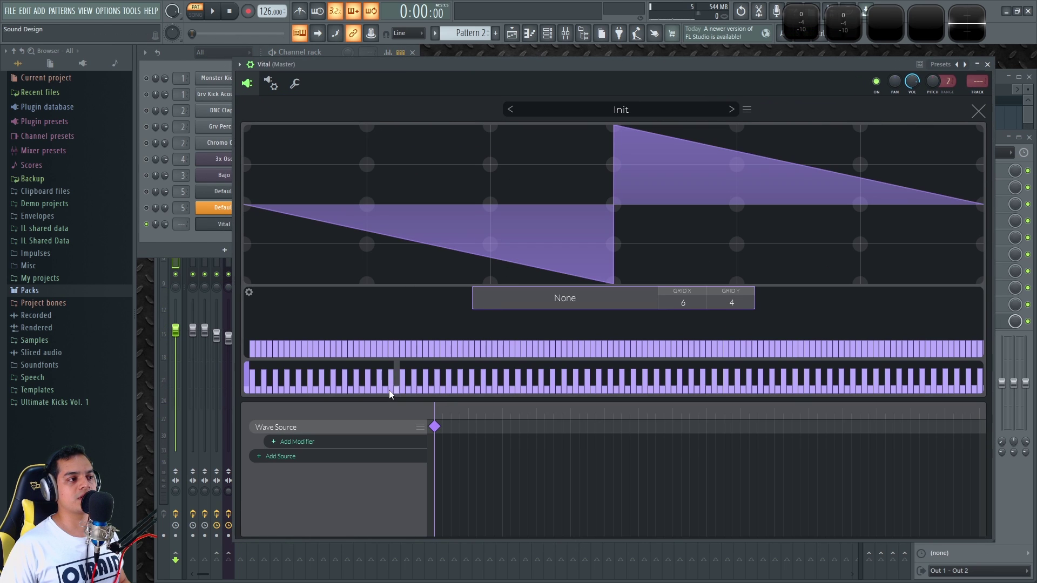
{"action": "right_click", "coordinate": [306, 378]}
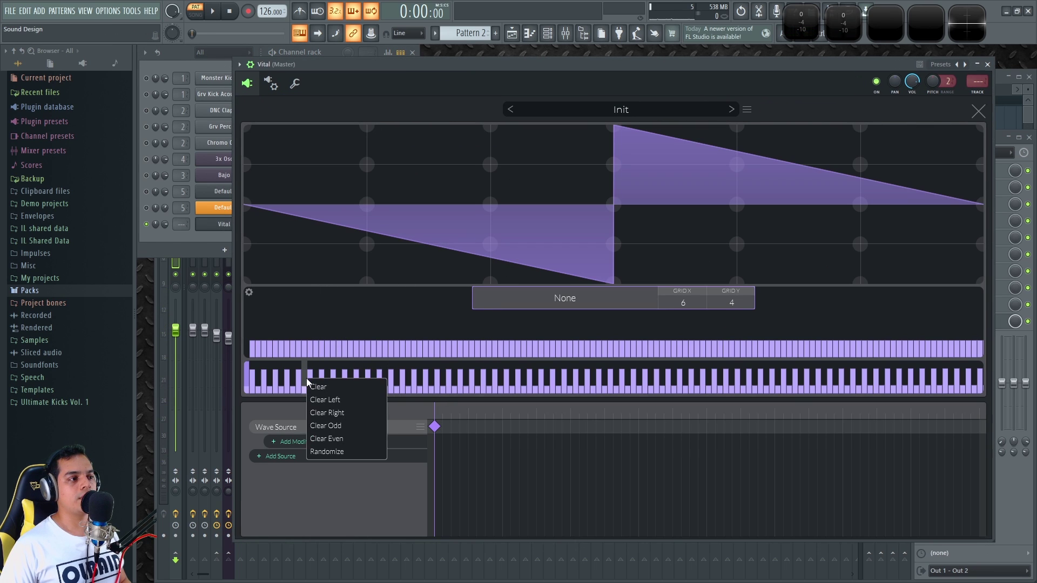
{"action": "left_click", "coordinate": [346, 453]}
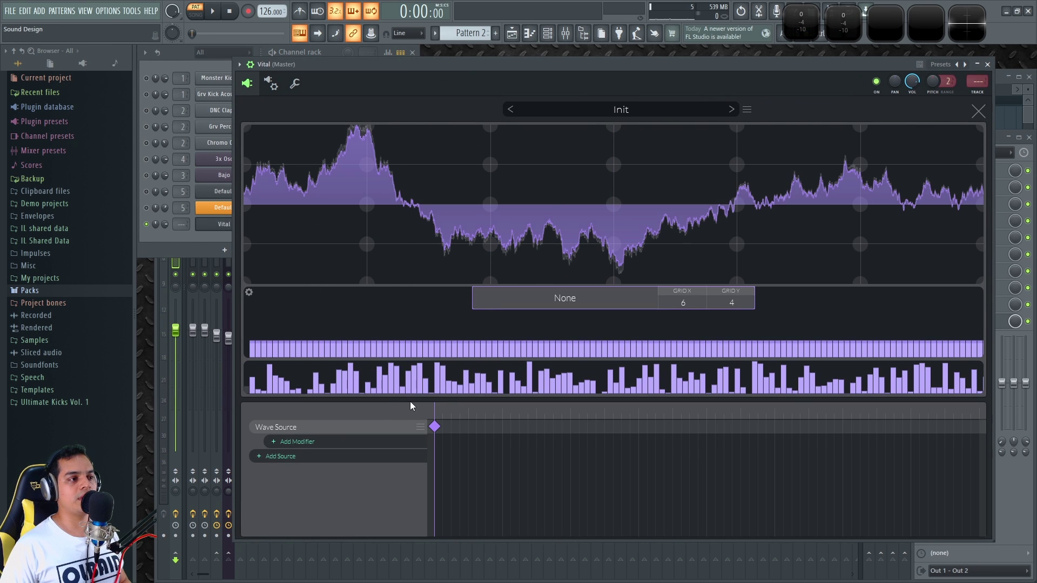
{"action": "left_click", "coordinate": [988, 64]}
{"action": "key", "text": "space"}
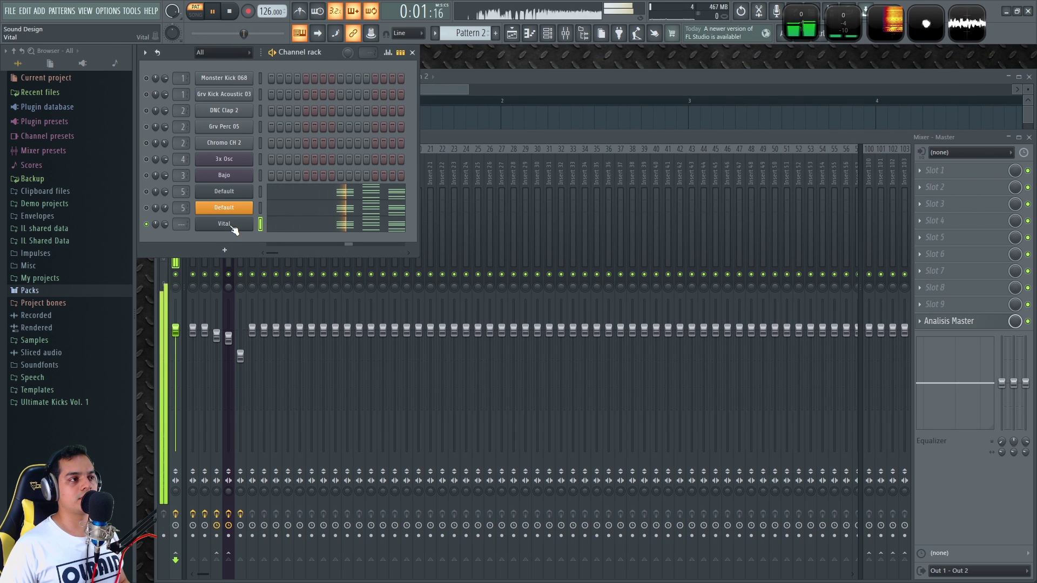
{"action": "left_click", "coordinate": [227, 225]}
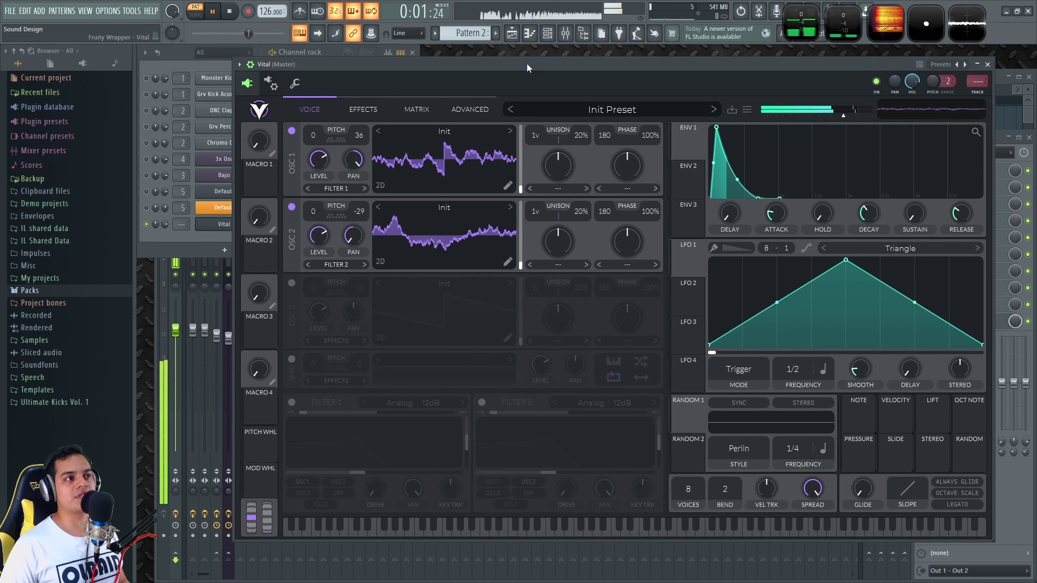
- Stop playback and load Basic Shapes in oscillators 1 and 2 with sawtooth wave frames at about 106.5 and 100.9
{"action": "key", "text": "space"}
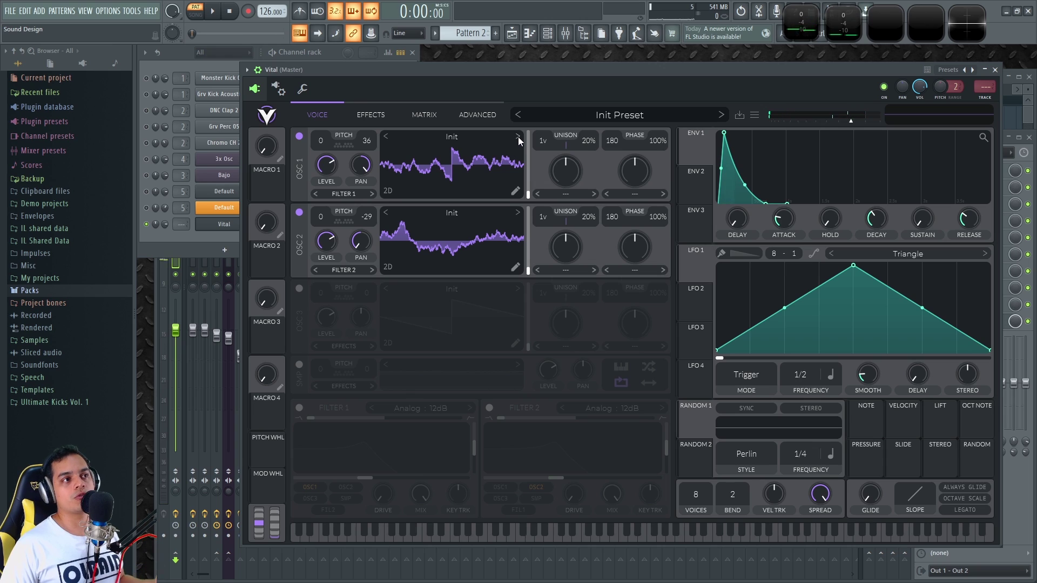
{"action": "left_click", "coordinate": [518, 141]}
{"action": "left_click", "coordinate": [387, 138]}
{"action": "left_click", "coordinate": [517, 138]}
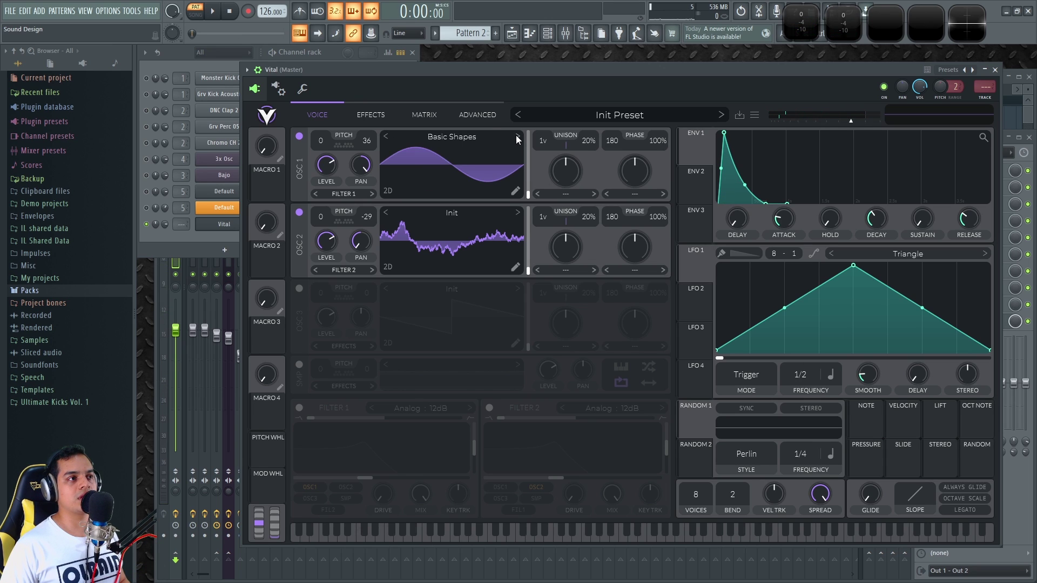
{"action": "left_click_drag", "start_coordinate": [530, 198], "coordinate": [531, 164]}
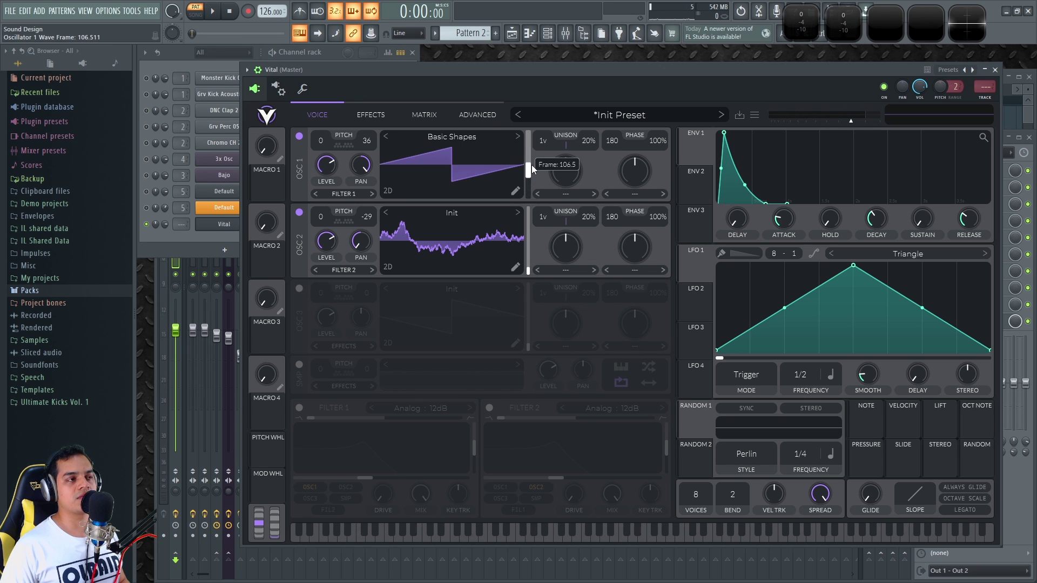
{"action": "left_click", "coordinate": [518, 214]}
{"action": "left_click_drag", "start_coordinate": [530, 271], "coordinate": [530, 247]}
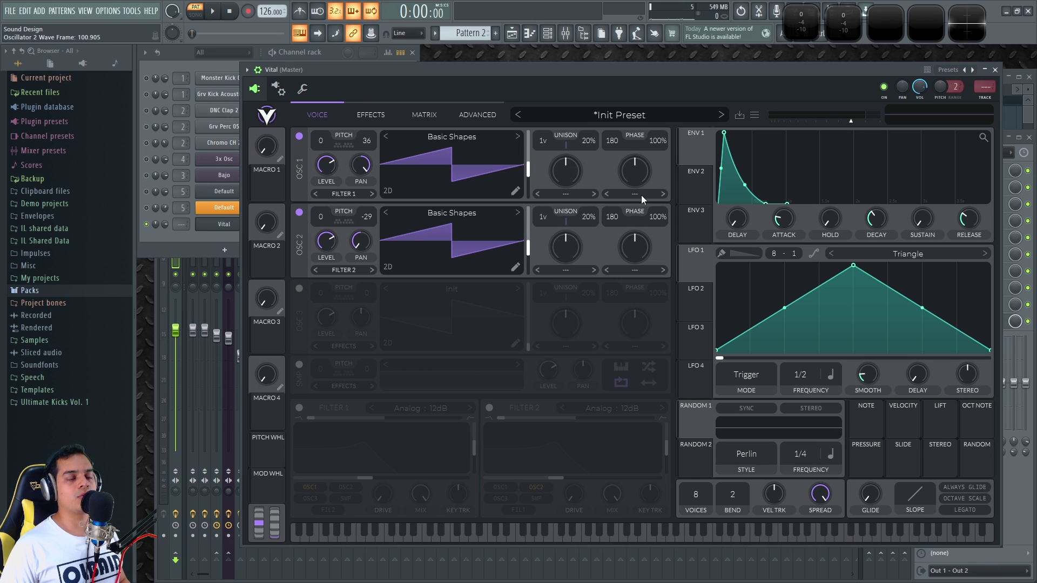
- Enable oscillator 3 alone with the Basic Shapes sine, transpose it to -12 semitones and lower its level to zero
{"action": "left_click", "coordinate": [299, 289]}
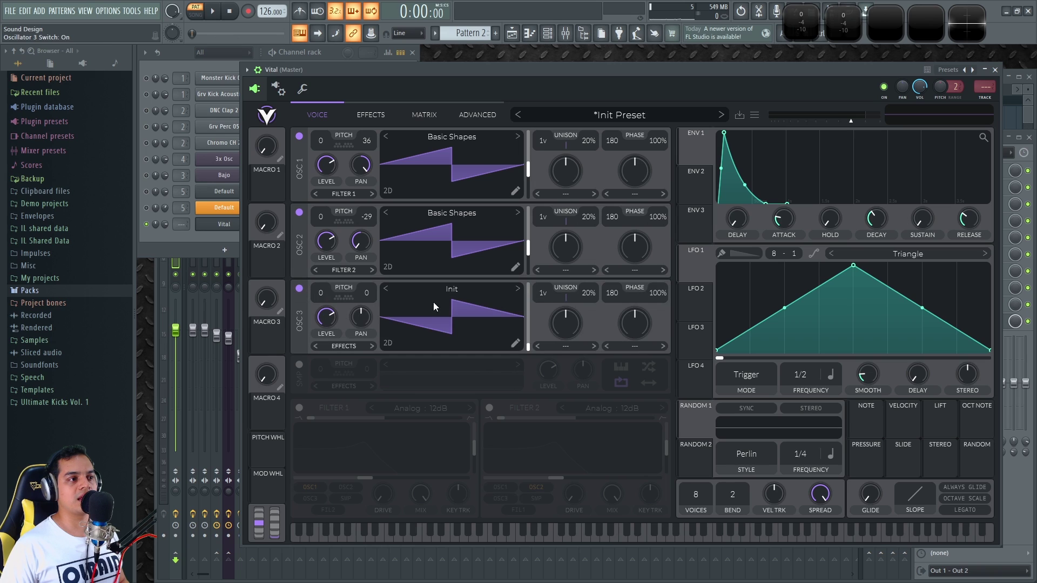
{"action": "left_click", "coordinate": [519, 290]}
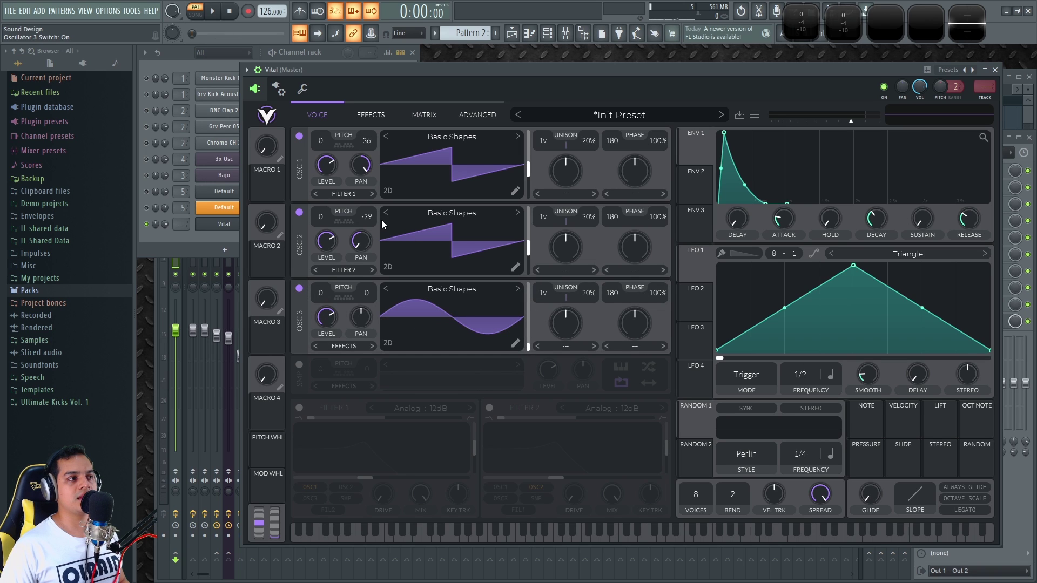
{"action": "left_click", "coordinate": [300, 213]}
{"action": "left_click", "coordinate": [300, 136]}
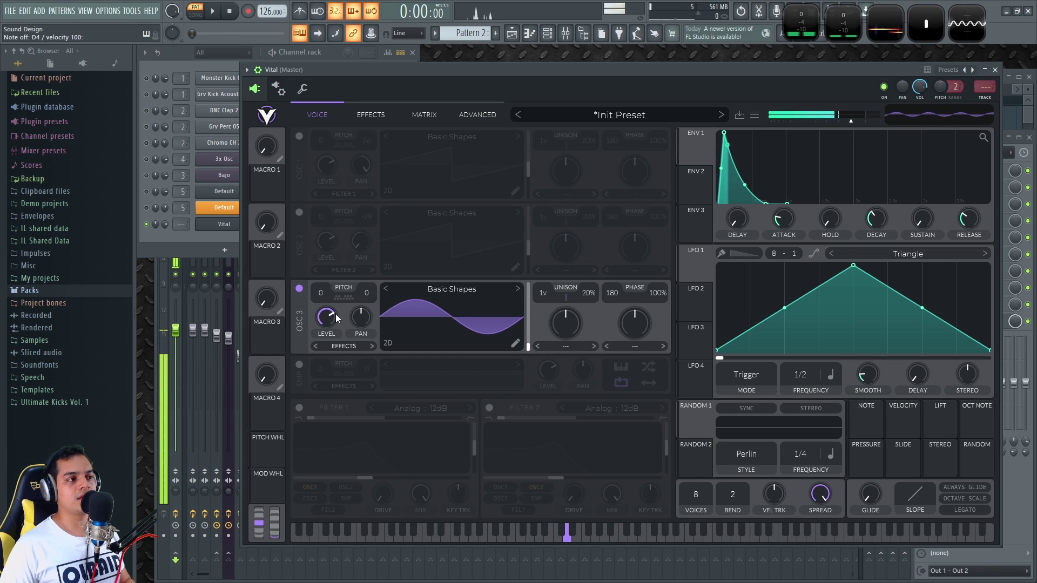
{"action": "left_click_drag", "start_coordinate": [327, 296], "coordinate": [321, 358]}
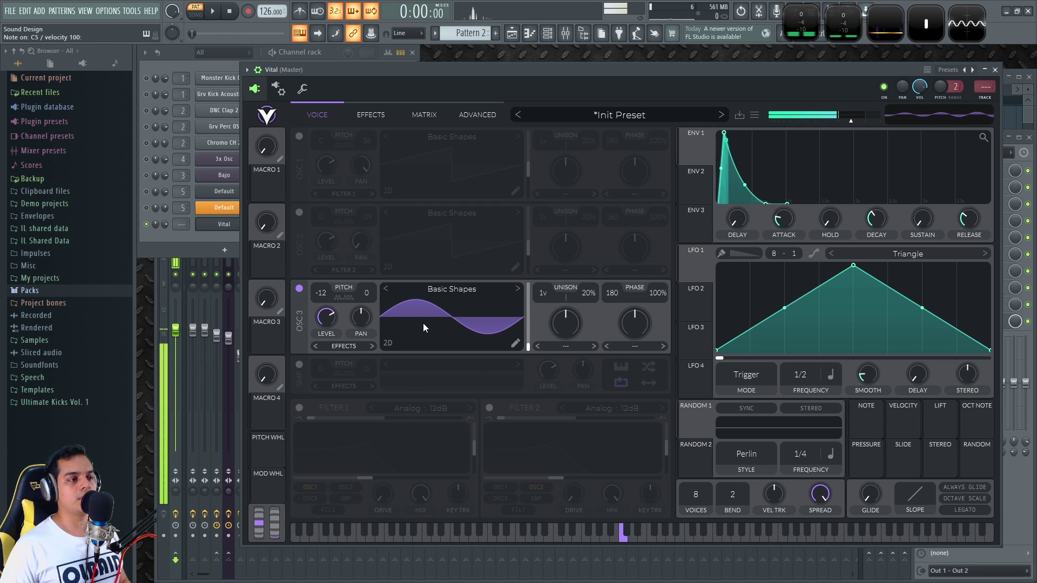
{"action": "left_click_drag", "start_coordinate": [326, 317], "coordinate": [323, 563]}
- Enable only oscillators 1 and 3, and set oscillator 1's distortion type to FM Osc 3 with a low amount
{"action": "left_click", "coordinate": [299, 289]}
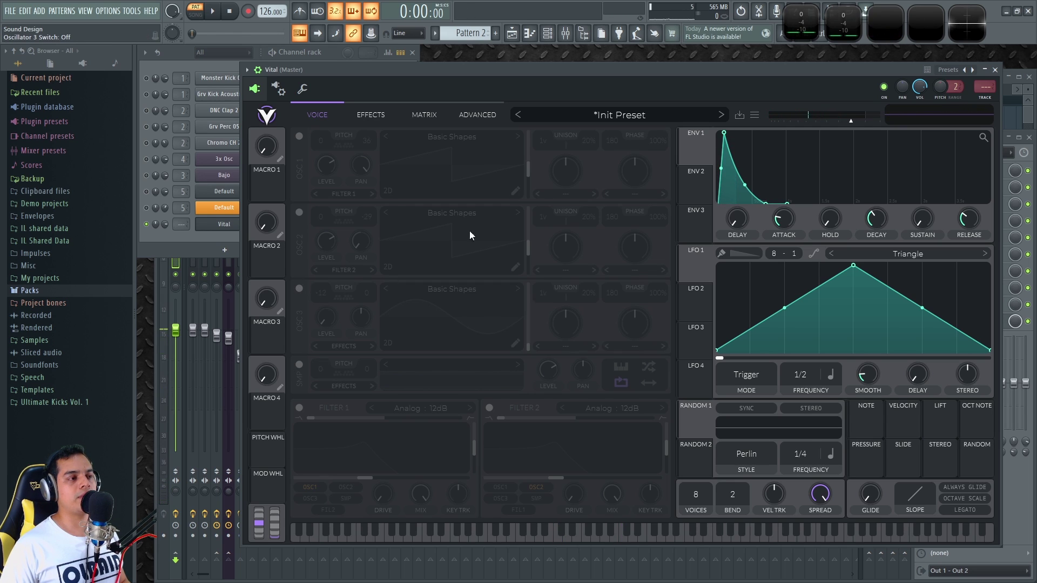
{"action": "left_click", "coordinate": [298, 136]}
{"action": "left_click", "coordinate": [644, 196]}
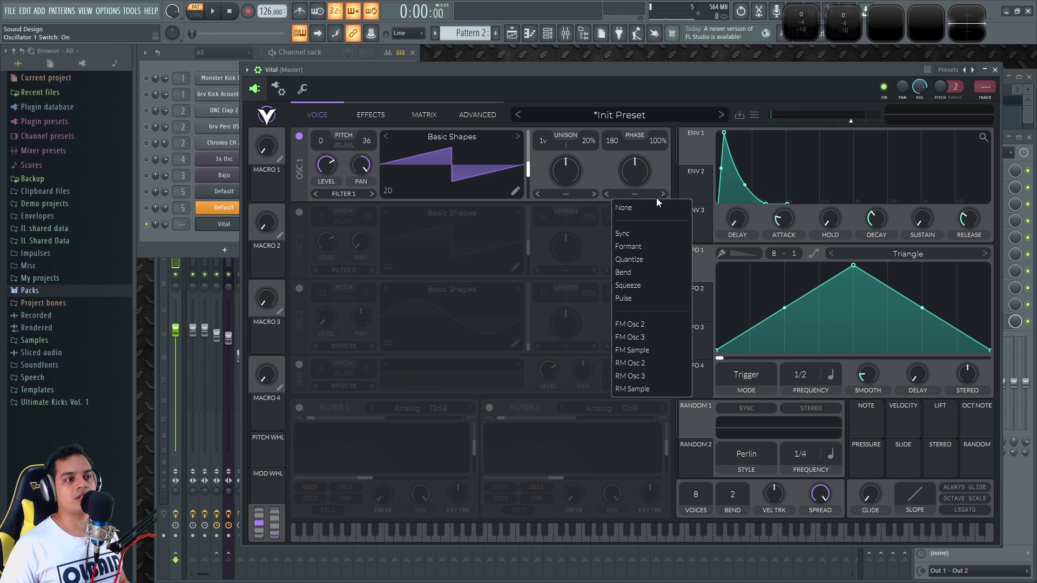
{"action": "left_click", "coordinate": [647, 336]}
{"action": "left_click_drag", "start_coordinate": [637, 172], "coordinate": [630, 270]}
{"action": "left_click", "coordinate": [300, 288]}
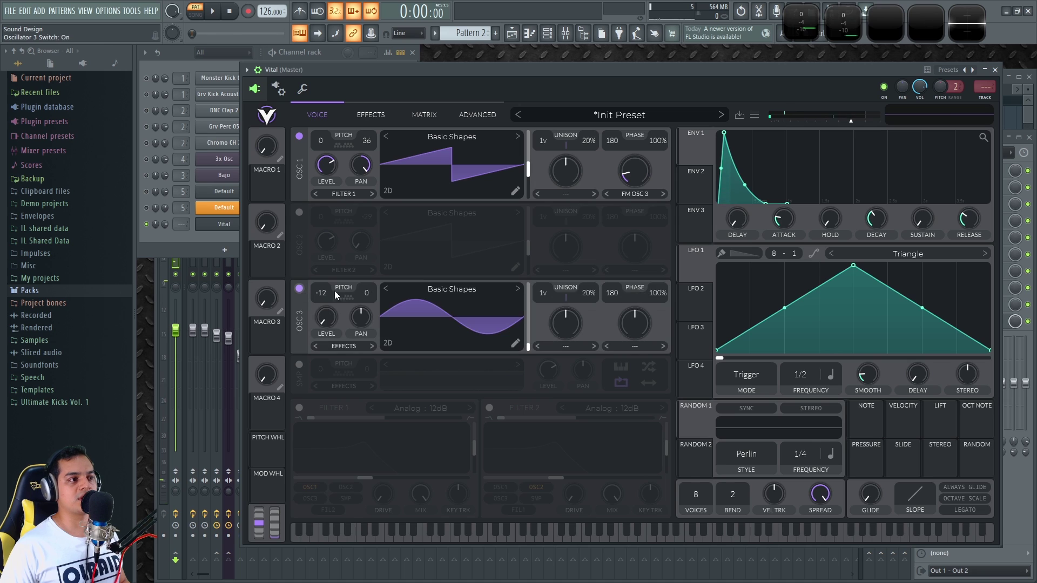
- Modulate oscillator 1's FM amount with envelope 1 at a depth of 0.130 while auditioning notes
{"action": "left_click_drag", "start_coordinate": [634, 198], "coordinate": [637, 168]}
{"action": "left_click_drag", "start_coordinate": [701, 144], "coordinate": [635, 232]}
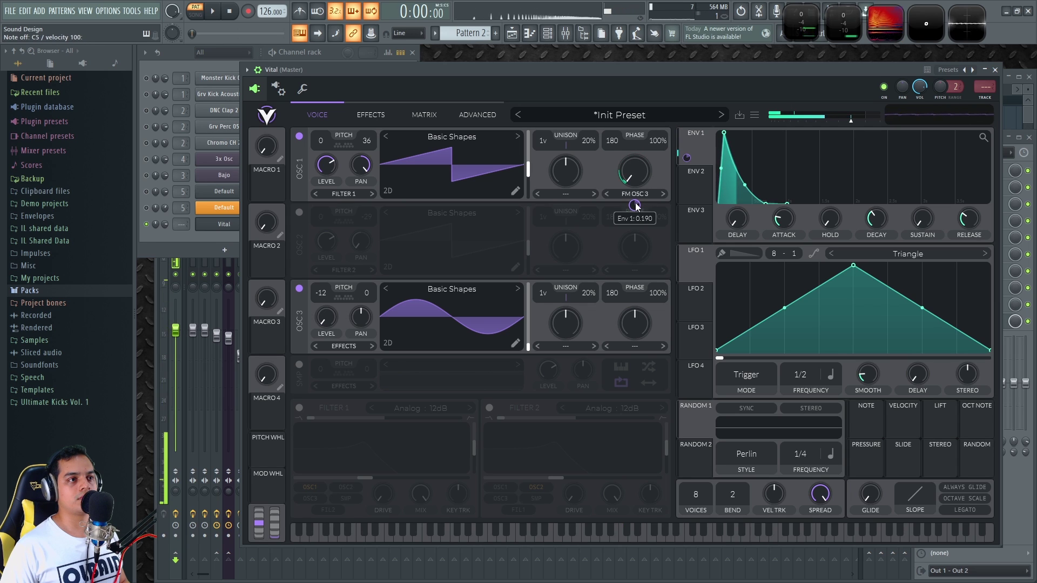
{"action": "left_click_drag", "start_coordinate": [636, 206], "coordinate": [636, 207]}
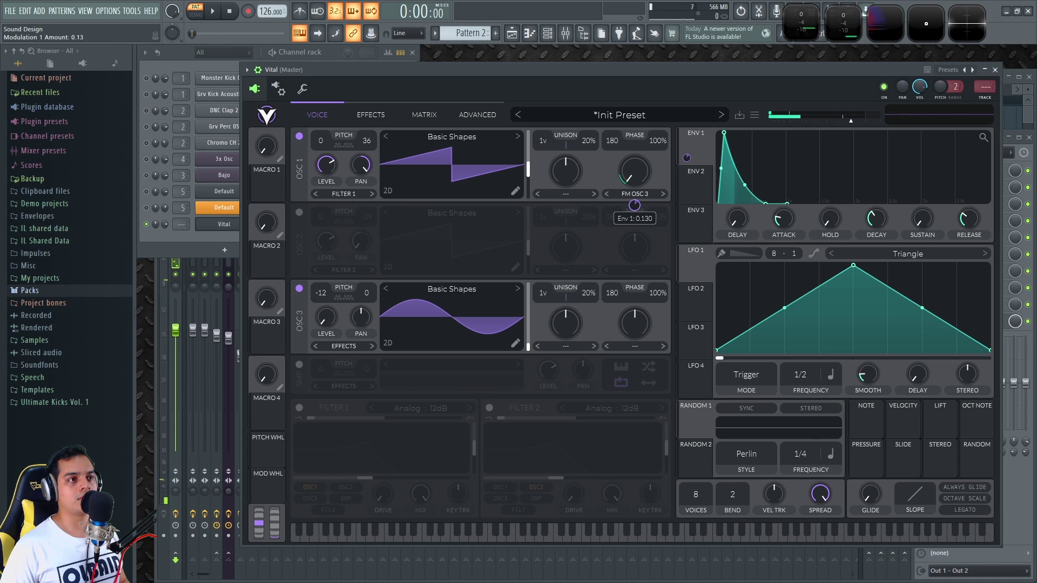
- Enable oscillator 2 with FM Osc 3 distortion and modulate its amount with envelope 1 at about 0.12, auditioning the chords
{"action": "left_click", "coordinate": [300, 212]}
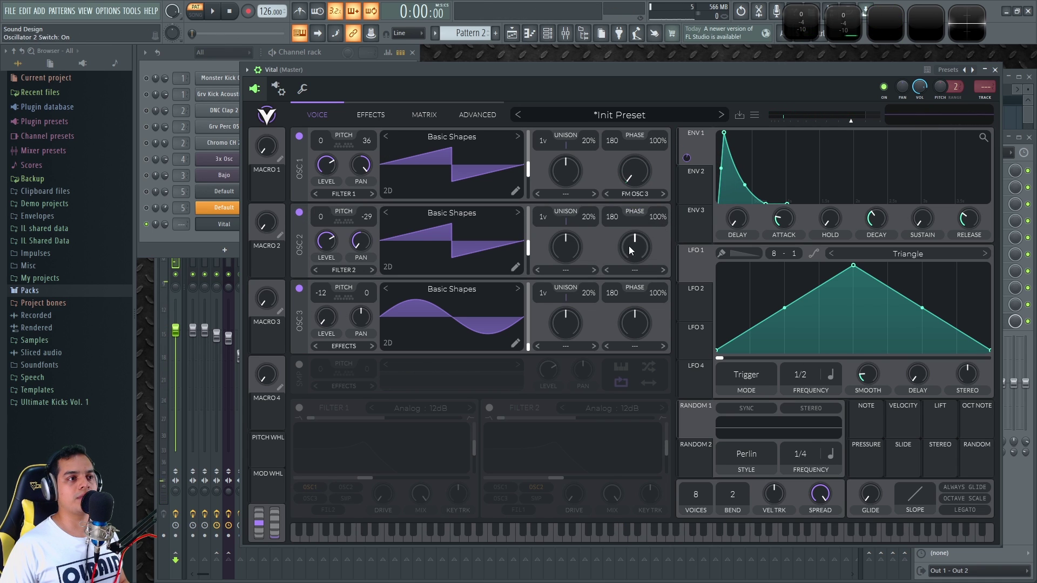
{"action": "left_click", "coordinate": [636, 270]}
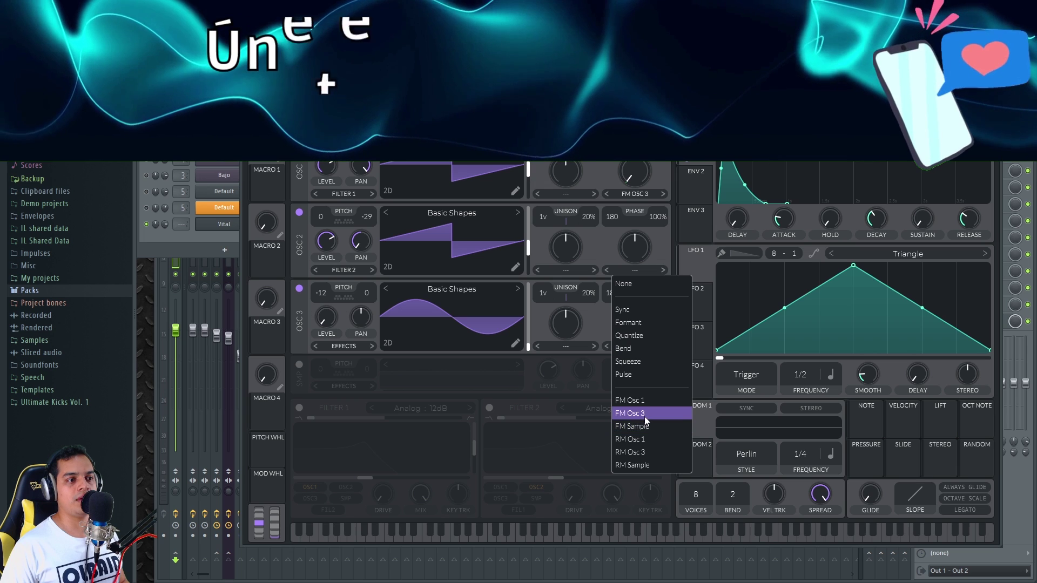
{"action": "left_click", "coordinate": [644, 416]}
{"action": "left_click_drag", "start_coordinate": [702, 196], "coordinate": [636, 285]}
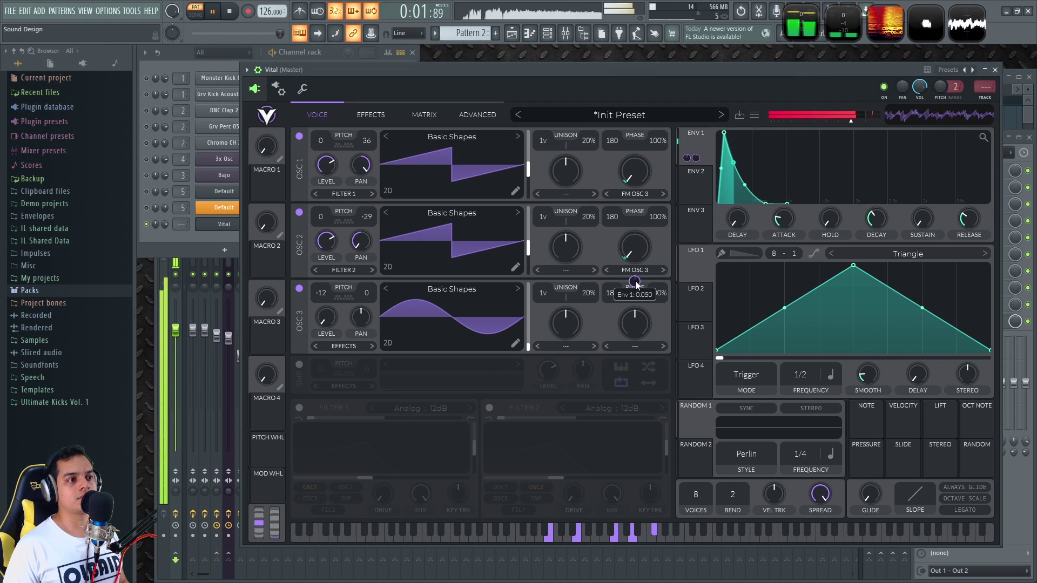
{"action": "left_click_drag", "start_coordinate": [637, 285], "coordinate": [636, 273]}
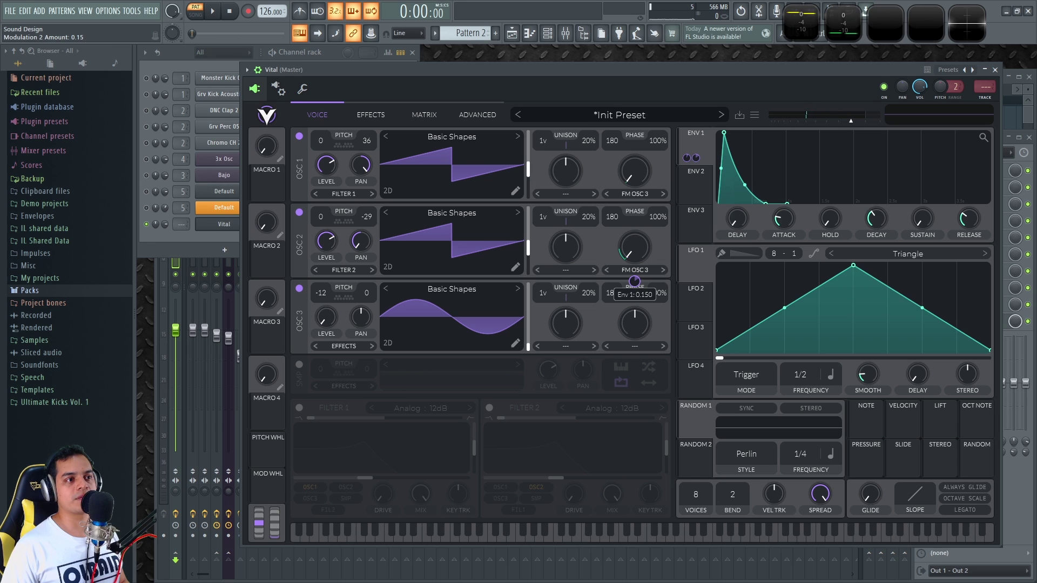
{"action": "key", "text": "space"}
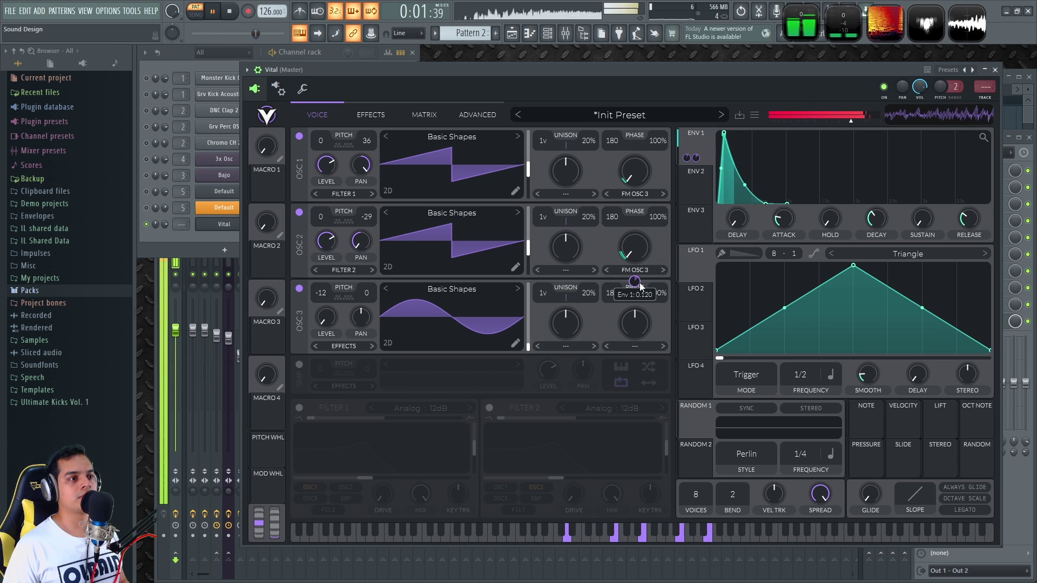
{"action": "key", "text": "space"}
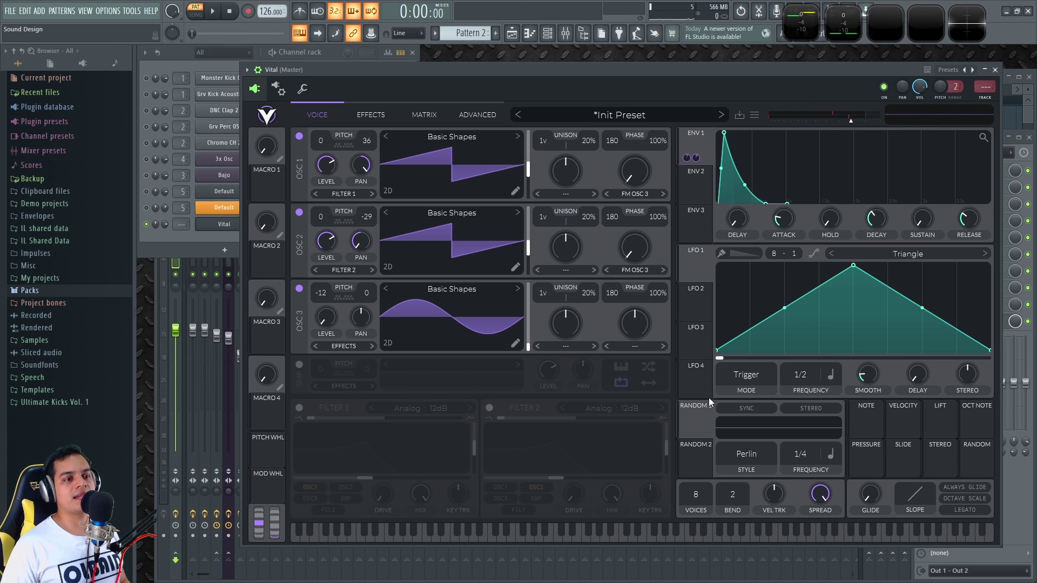
- Route oscillator 2 to Filter 1, enable that filter and modulate its cutoff with envelope 1 at about 0.40
{"action": "left_click", "coordinate": [349, 268]}
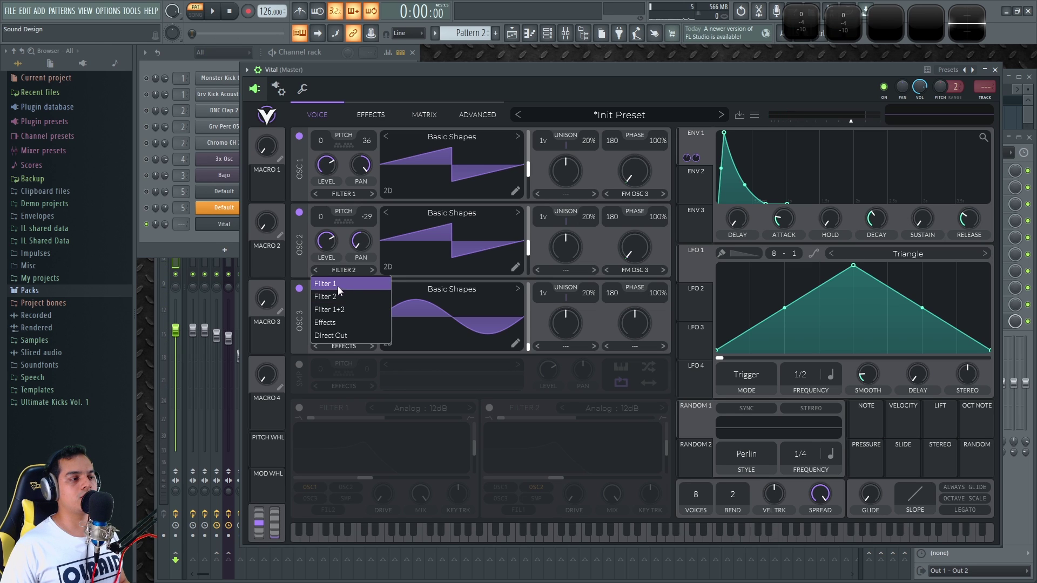
{"action": "left_click", "coordinate": [339, 285]}
{"action": "left_click", "coordinate": [299, 407]}
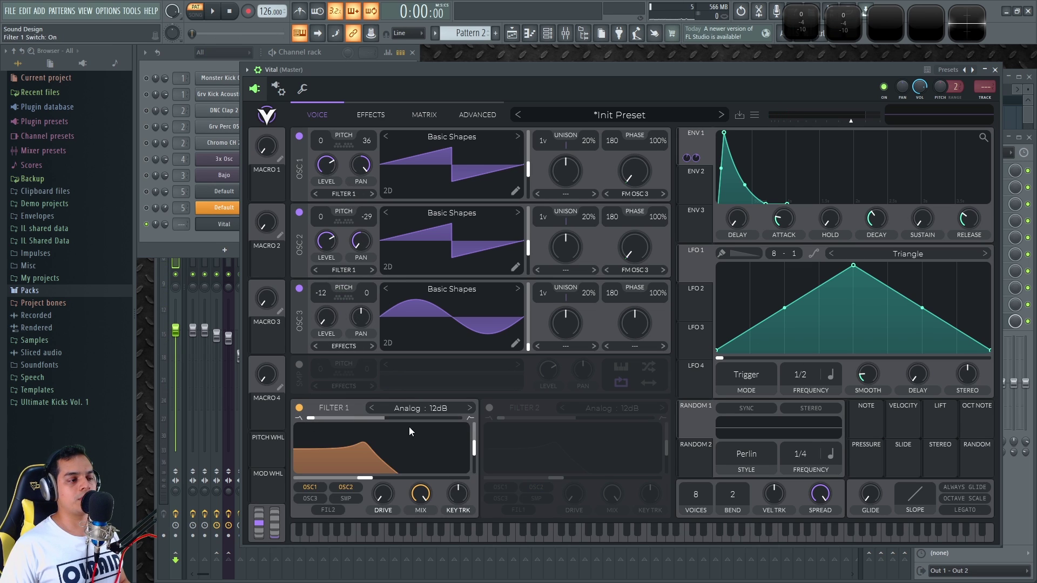
{"action": "left_click_drag", "start_coordinate": [691, 158], "coordinate": [381, 465]}
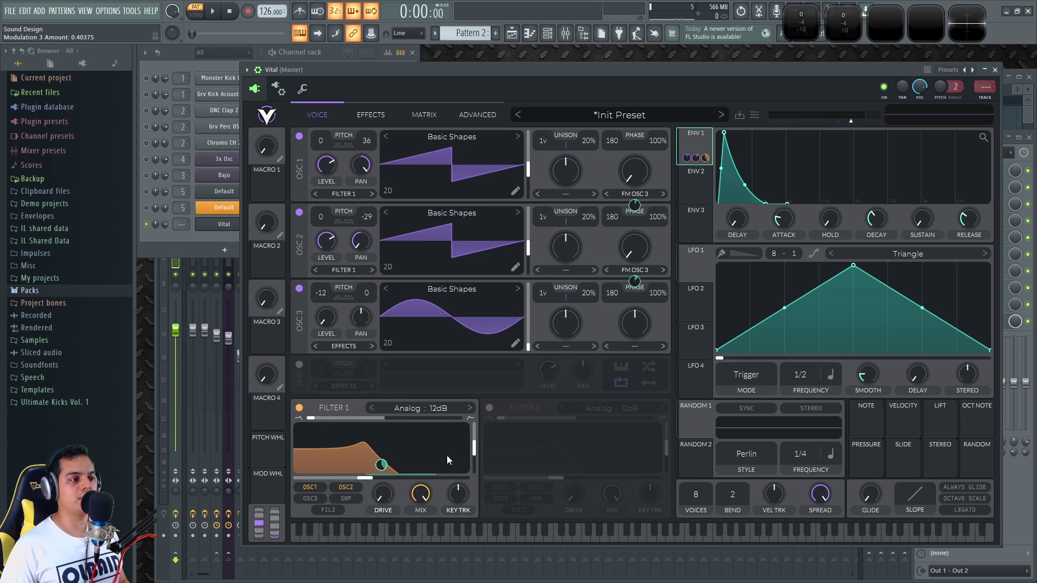
- Set filter 1's resonance to about 36% and its cutoff to about 5.3 semitones while playing the chords
{"action": "key", "text": "space"}
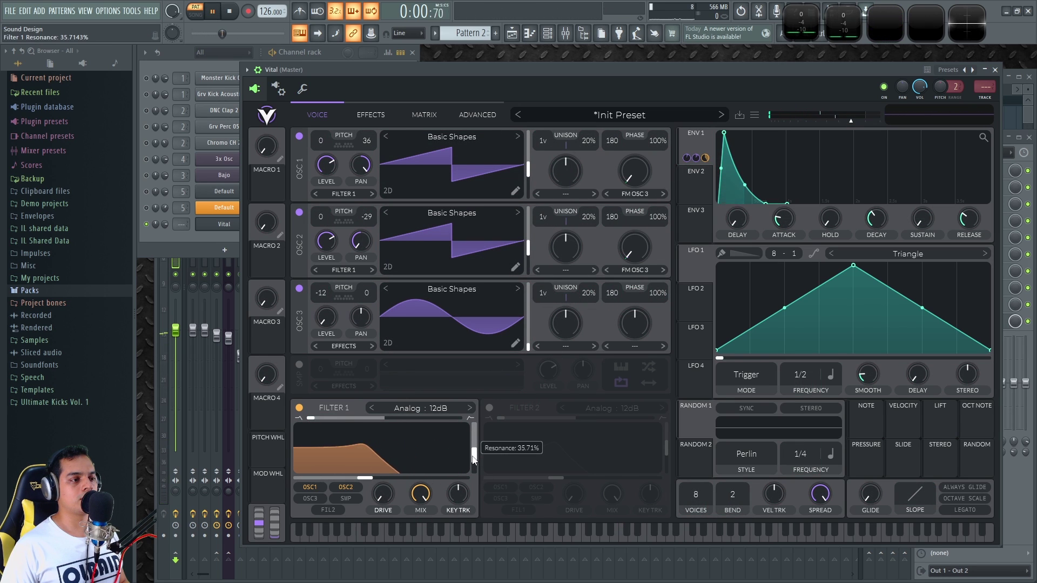
{"action": "mouse_move", "coordinate": [381, 465]}
{"action": "left_mouse_down"}
{"action": "mouse_move", "coordinate": [381, 457]}
{"action": "mouse_move", "coordinate": [371, 481]}
{"action": "left_mouse_up"}
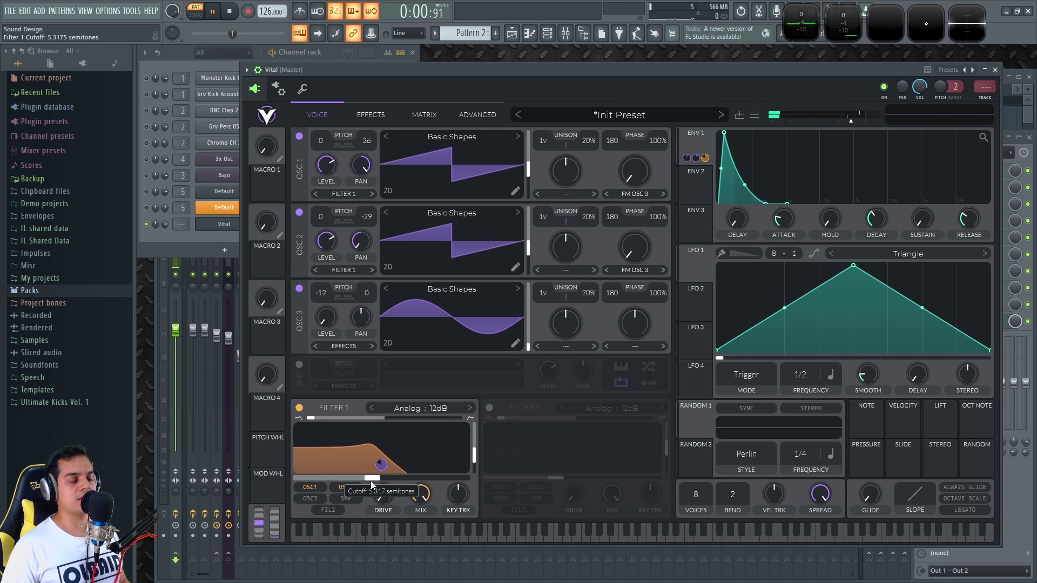
{"action": "key", "text": "space"}
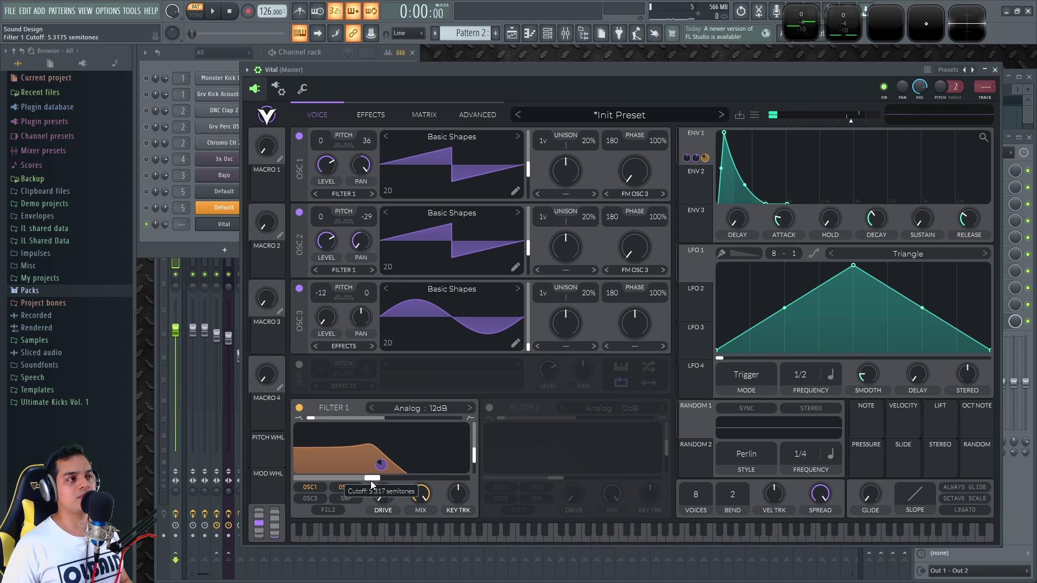
- Enable the reverb effect in Vital and audition it with a few notes
{"action": "key", "text": "q"}
{"action": "left_click", "coordinate": [378, 112]}
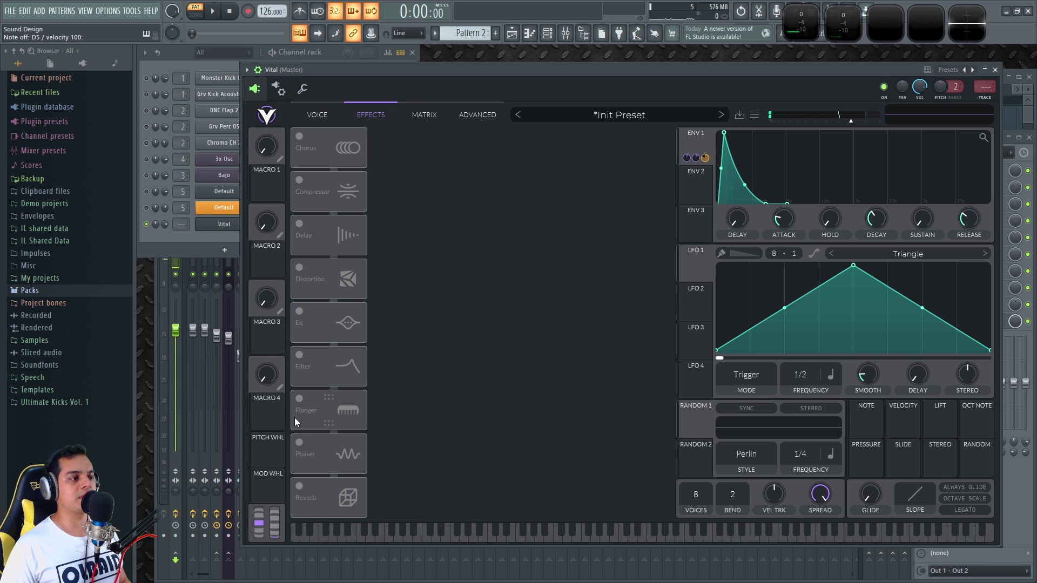
{"action": "left_click", "coordinate": [299, 486]}
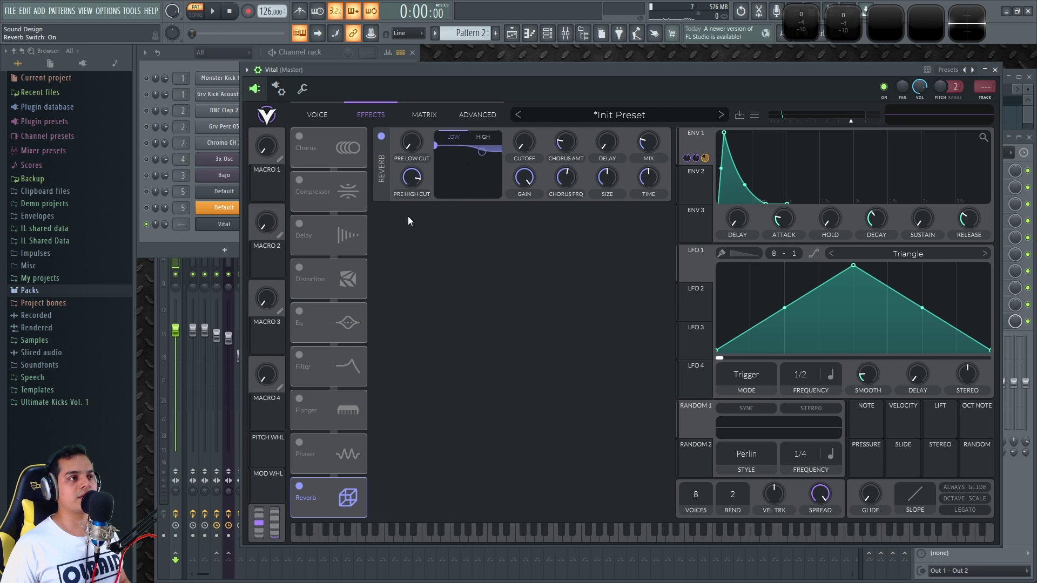
{"action": "key", "text": "q"}
{"action": "key", "text": "r"}
{"action": "key", "text": "y"}
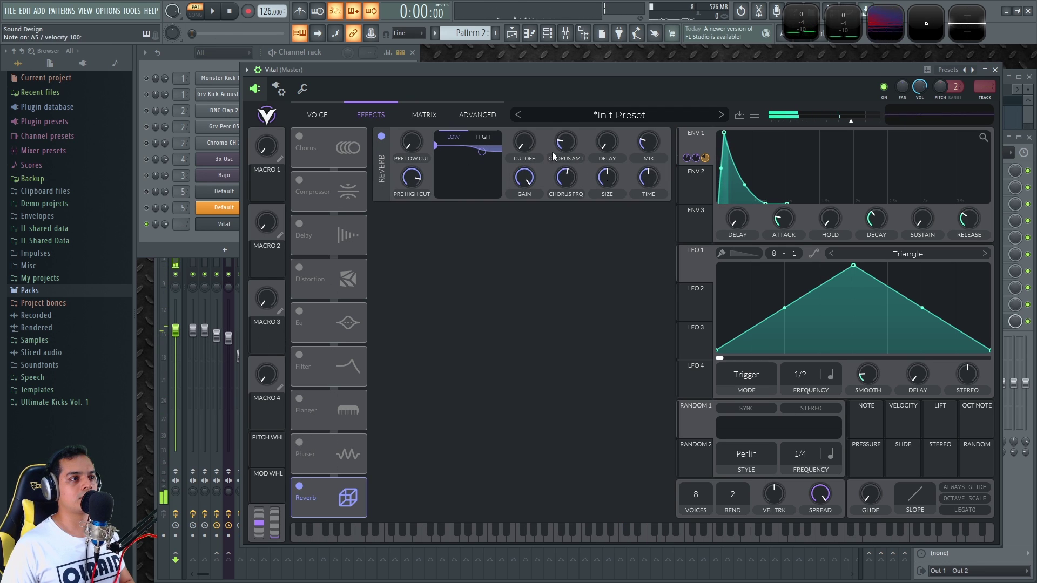
- Raise the reverb's high-shelf cutoff and gain and increase its mix while auditioning notes
{"action": "left_click_drag", "start_coordinate": [481, 151], "coordinate": [491, 145]}
{"action": "key", "text": "t"}
{"action": "left_click_drag", "start_coordinate": [652, 142], "coordinate": [653, 137]}
{"action": "scroll", "coordinate": [654, 137], "scroll_direction": "up", "scroll_amount": 5}
{"action": "key", "text": "t"}
{"action": "key", "text": "w"}
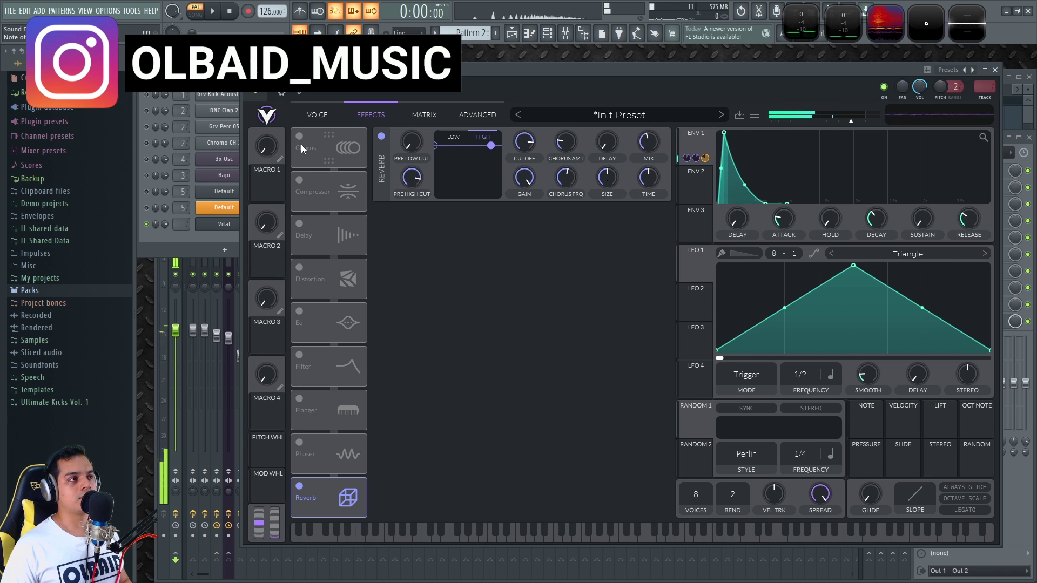
- Try a chorus effect with 4 voices and an adjusted mix on the chords, and switch it off again
{"action": "left_click", "coordinate": [301, 147]}
{"action": "left_click_drag", "start_coordinate": [521, 197], "coordinate": [521, 214]}
{"action": "key", "text": "r"}
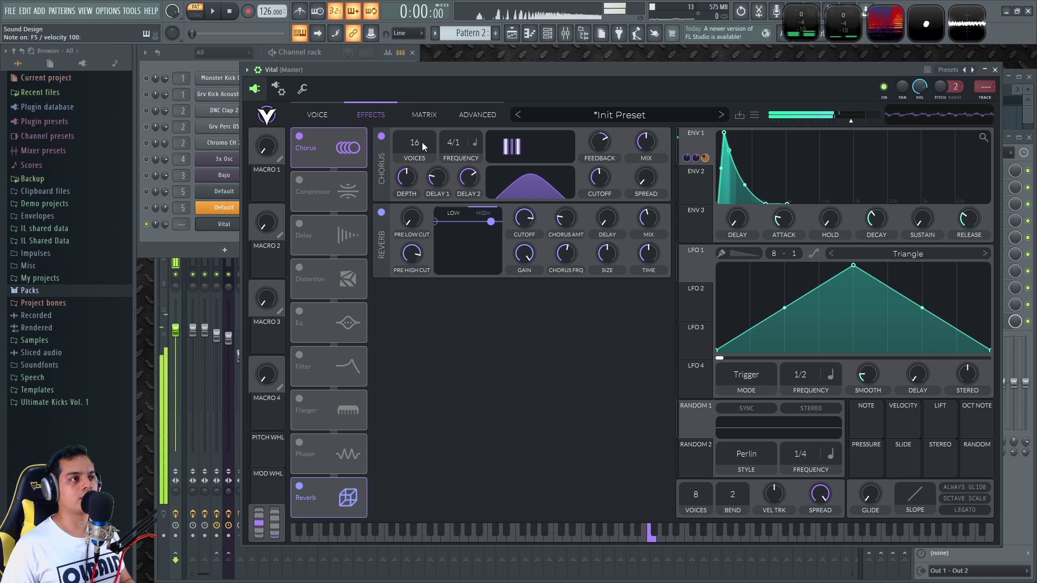
{"action": "left_click_drag", "start_coordinate": [422, 141], "coordinate": [417, 262]}
{"action": "key", "text": "r"}
{"action": "left_click_drag", "start_coordinate": [645, 142], "coordinate": [647, 166]}
{"action": "key", "text": "c"}
{"action": "key", "text": "r"}
{"action": "key", "text": "space"}
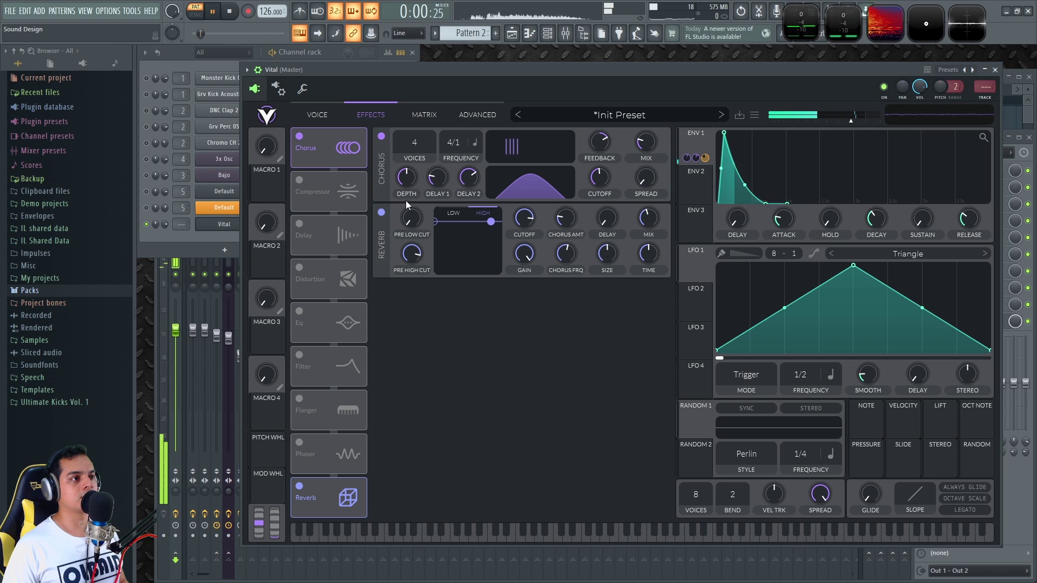
{"action": "left_click", "coordinate": [300, 137]}
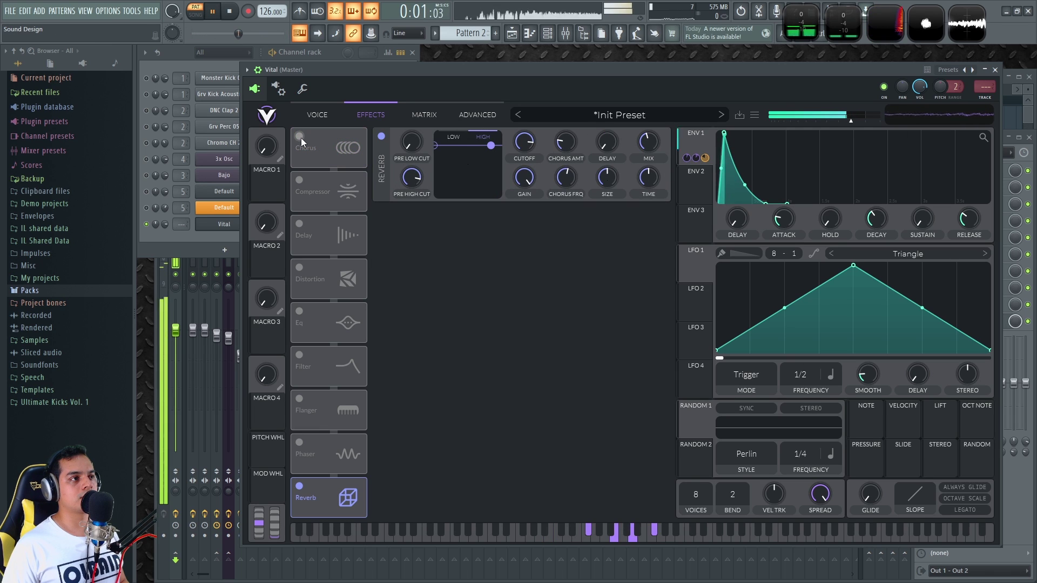
{"action": "key", "text": "space"}
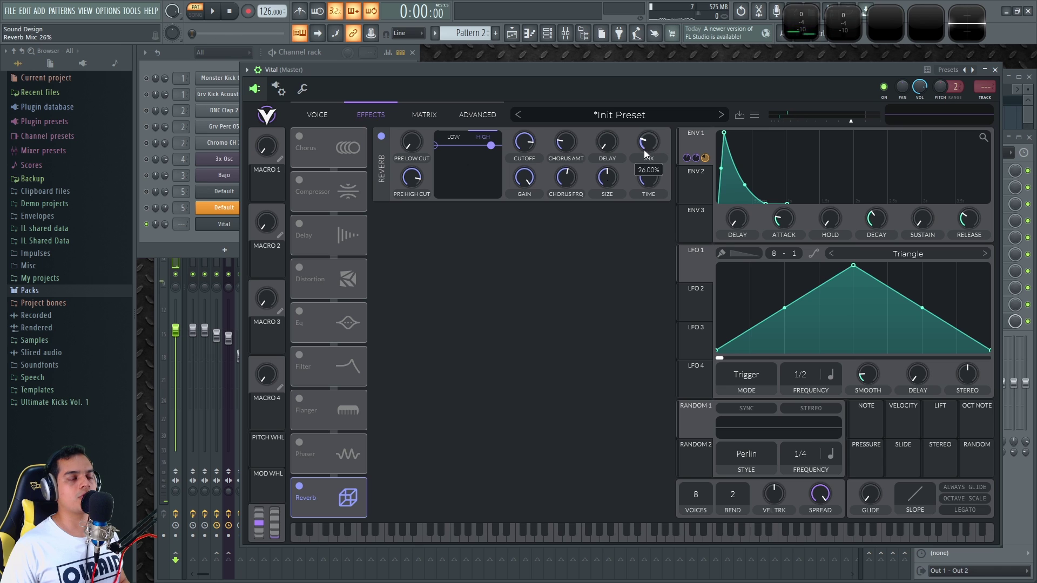
- Set the reverb mix to 26%, lengthen the reverb time and audition notes
{"action": "left_click_drag", "start_coordinate": [650, 185], "coordinate": [652, 137]}
{"action": "key", "text": "q"}
{"action": "key", "text": "r"}
- Close Vital's window and play the chord pattern on the soloed, highlighted Default channel for comparison
{"action": "left_click", "coordinate": [995, 70]}
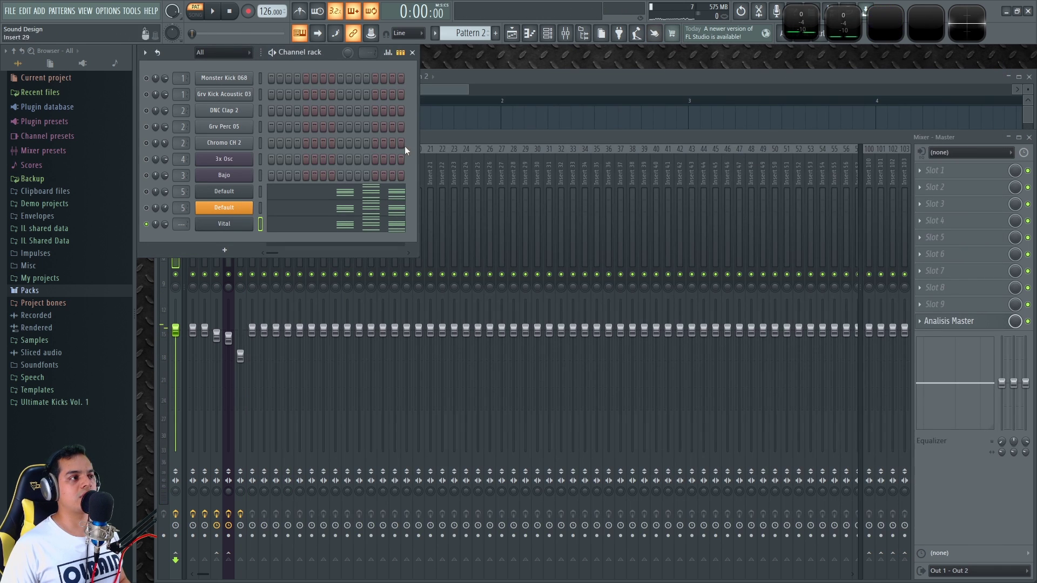
{"action": "key", "text": "space"}
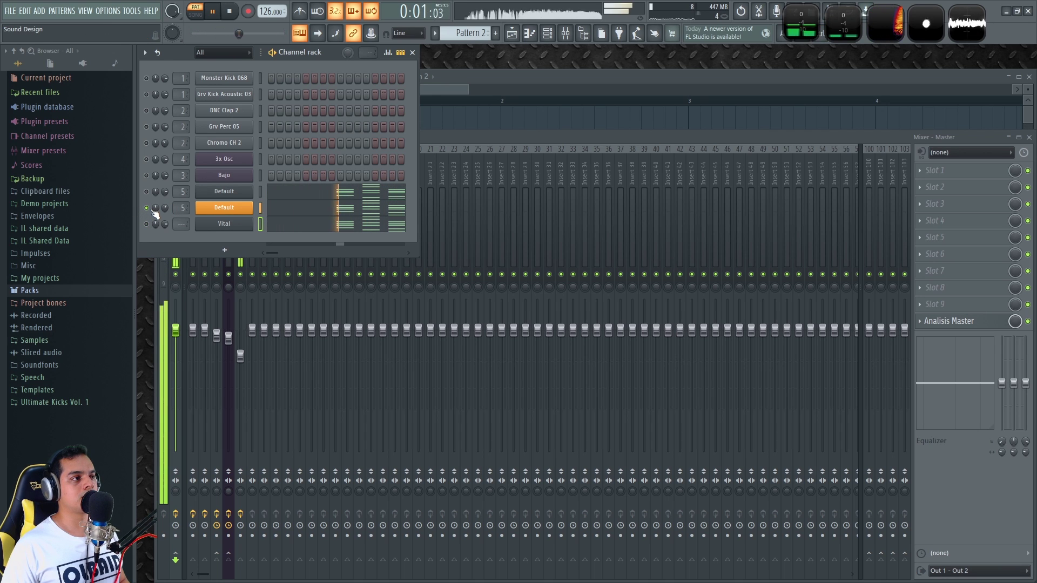
{"action": "key", "text": "space"}
- Route the Vital channel to mixer track 5 and save the project
{"action": "scroll", "coordinate": [183, 226], "scroll_direction": "up", "scroll_amount": 4}
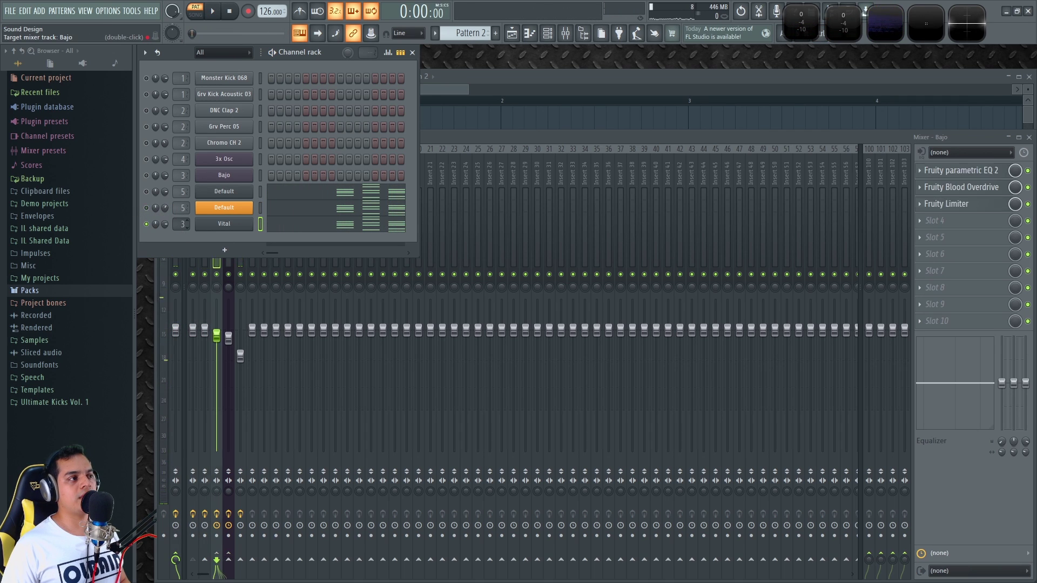
{"action": "scroll", "coordinate": [183, 223], "scroll_direction": "up", "scroll_amount": 1}
{"action": "key", "text": "ctrl+s"}
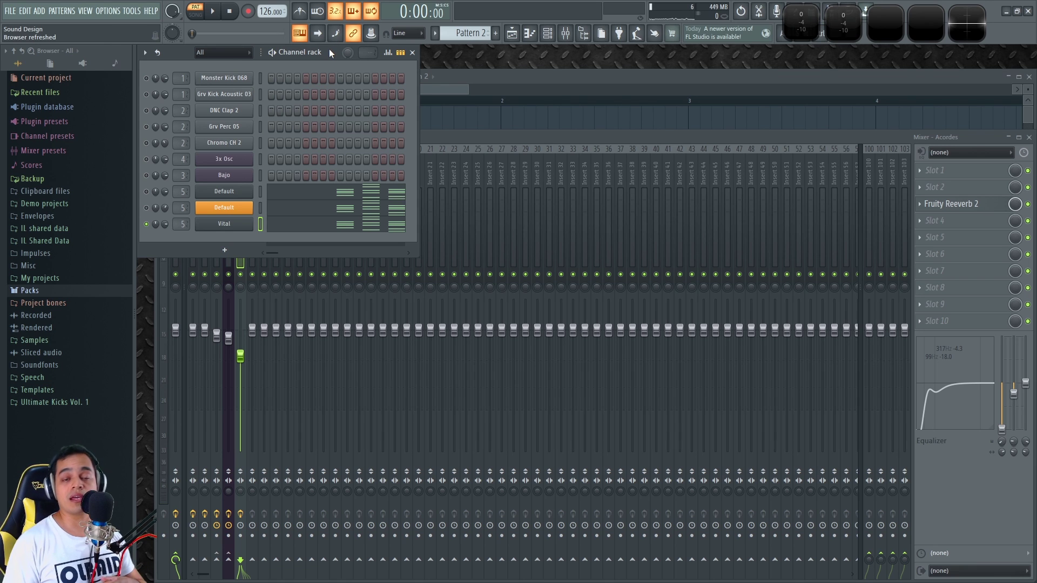